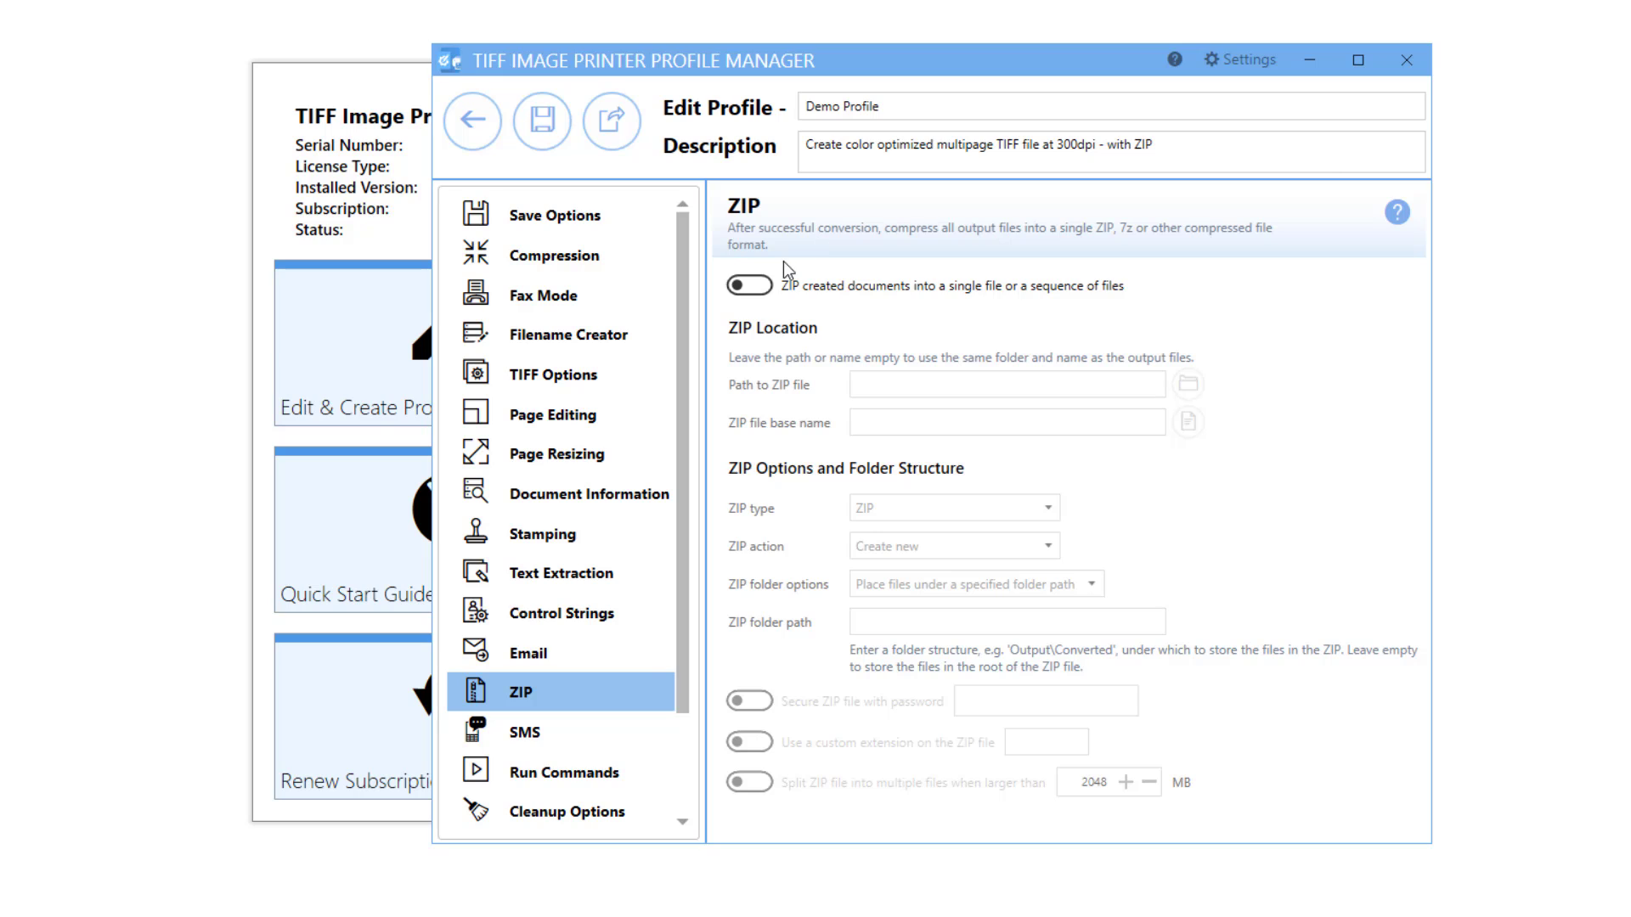
Turn on zipping of created documents in the Demo Profile and open the ZIP type choices.
click(751, 291)
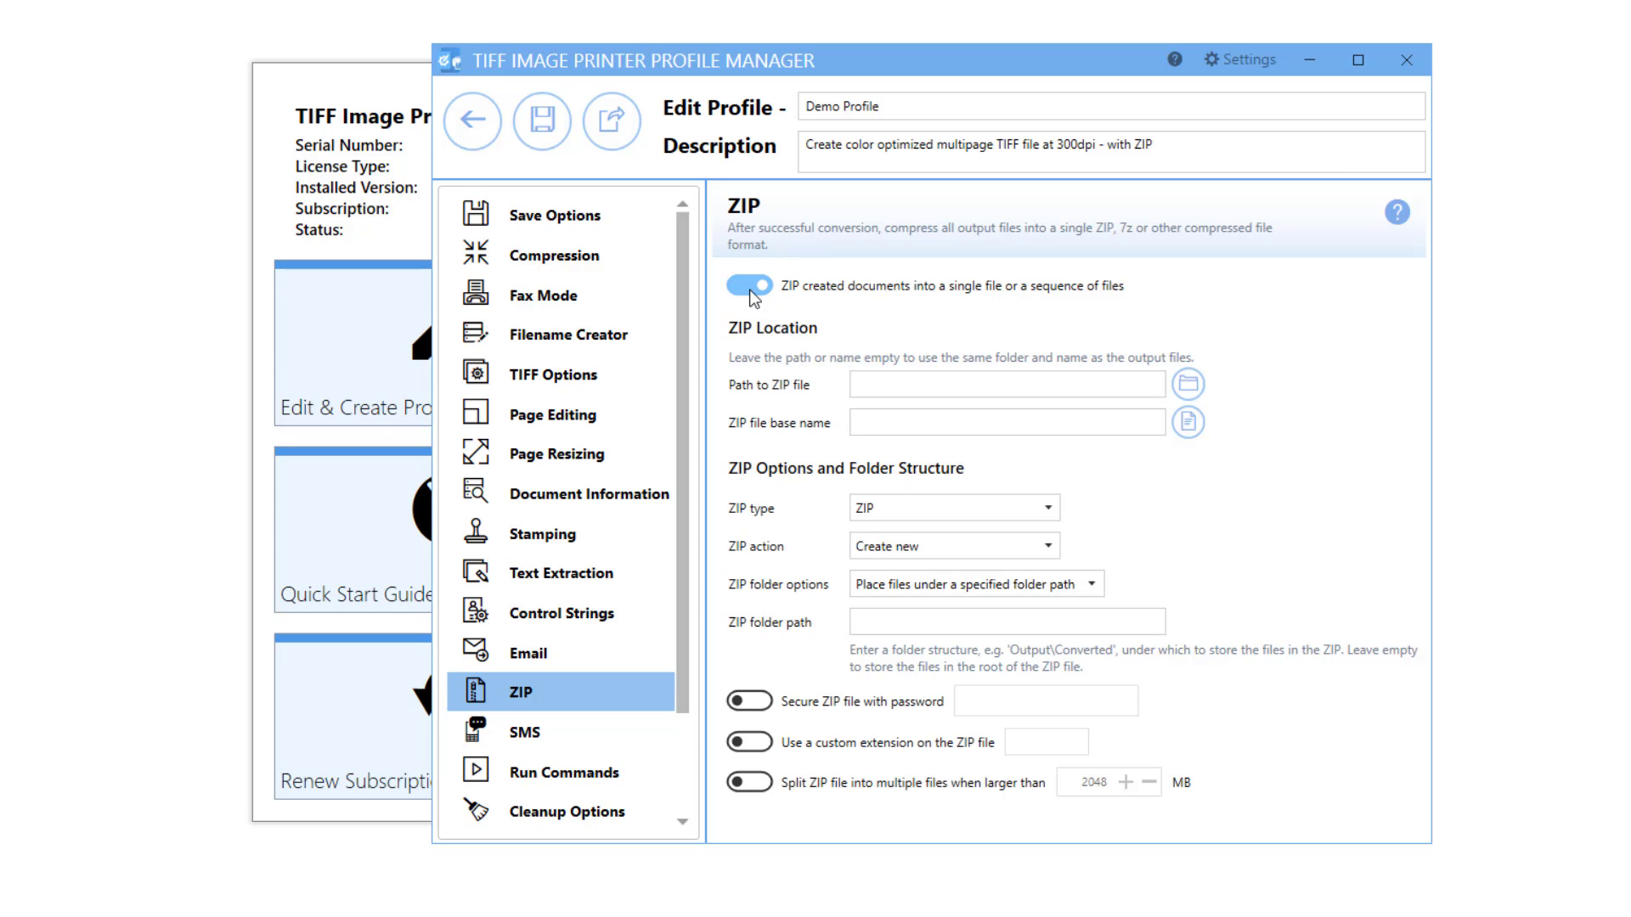
click(1047, 508)
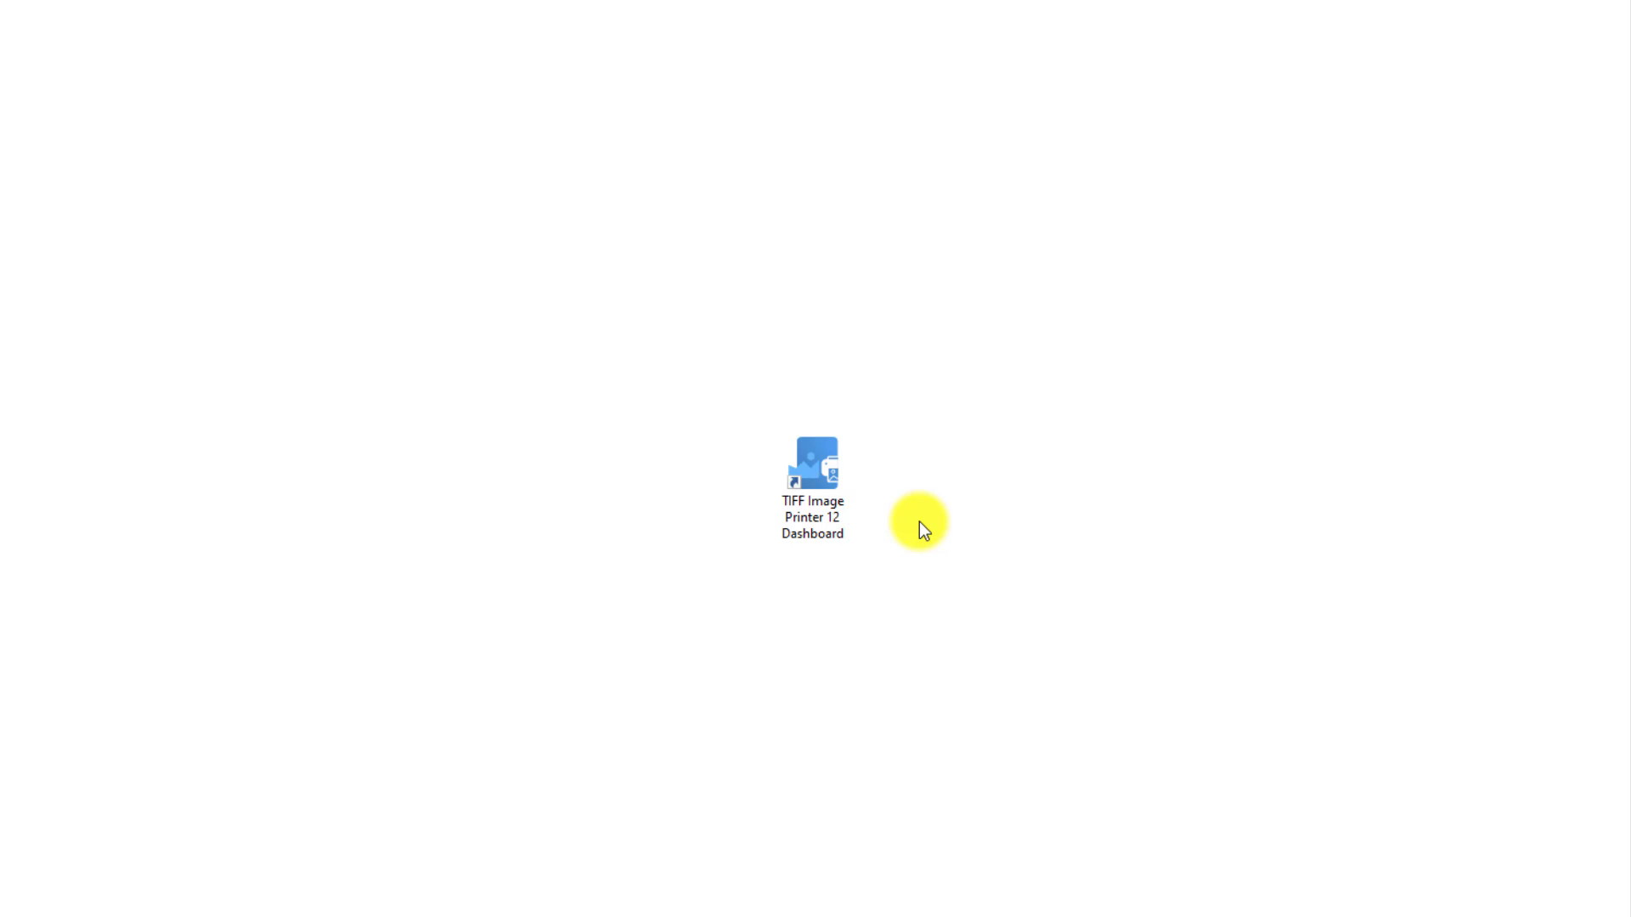
Open the profile manager from the TIFF Image Printer 12 Dashboard and make a copy of the Color Optimized TIFF profile.
click(829, 502)
double_click(828, 502)
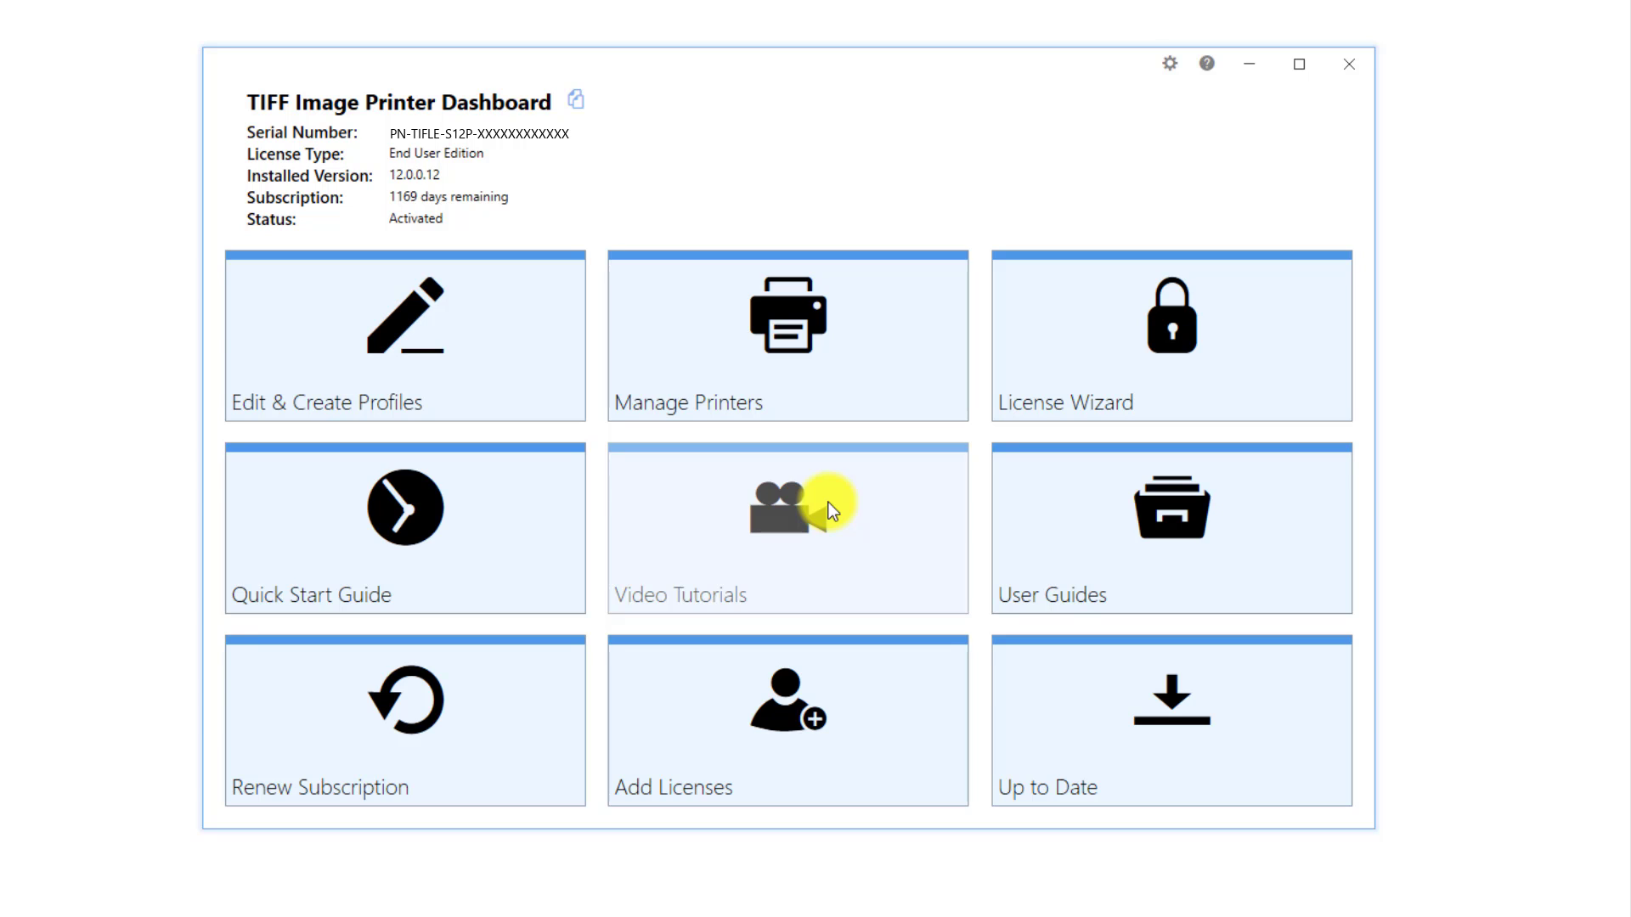
click(515, 324)
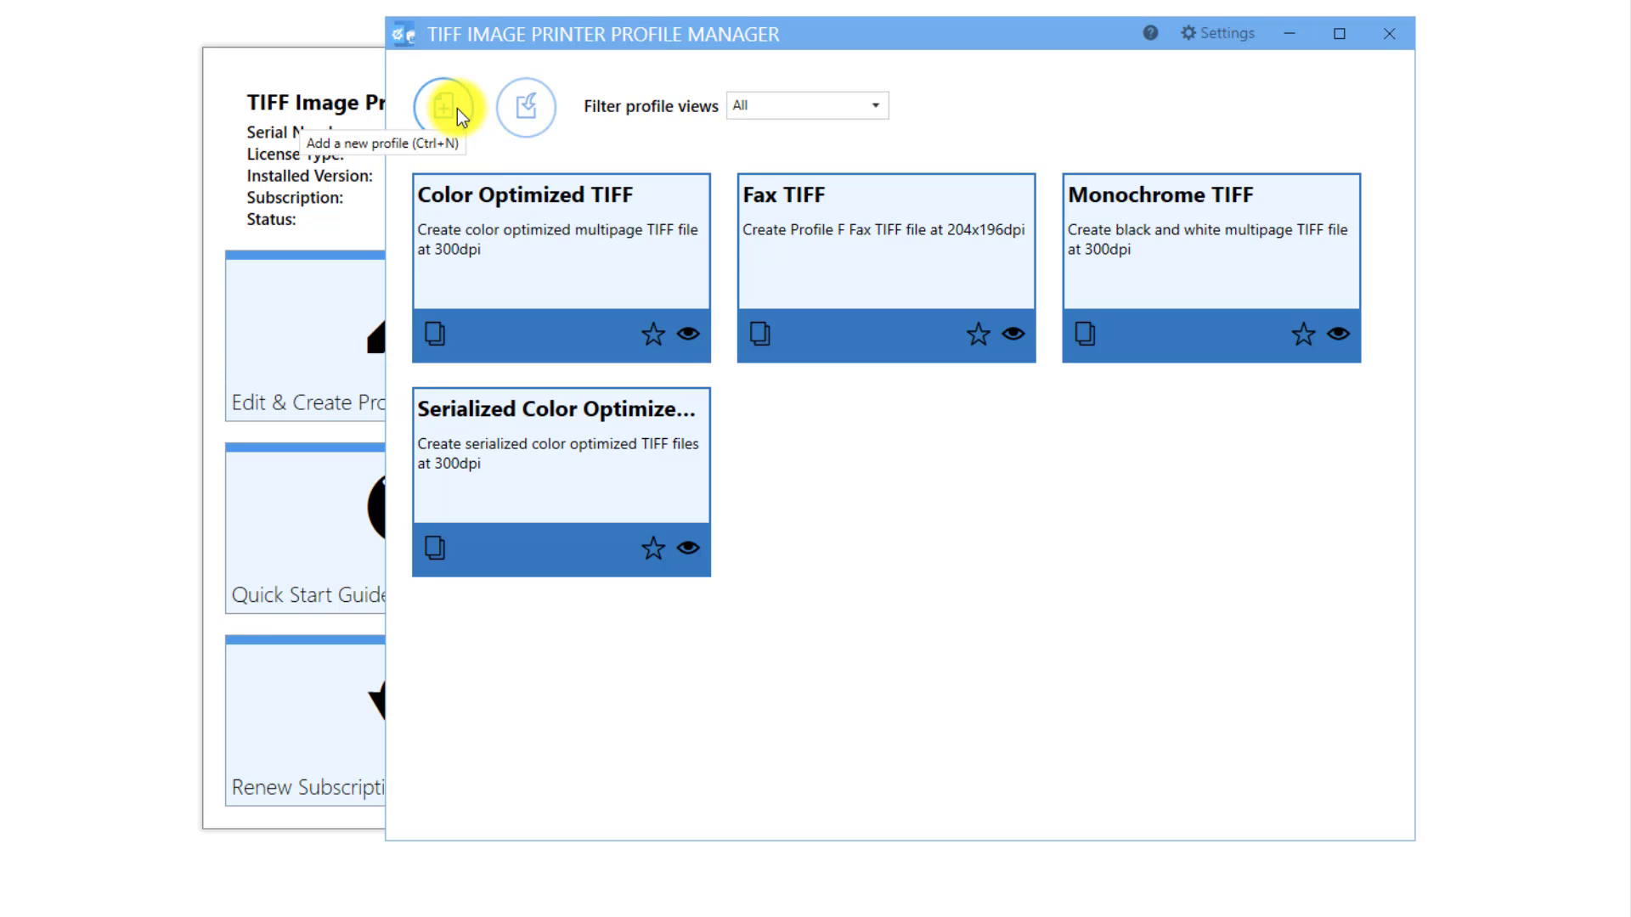
click(435, 336)
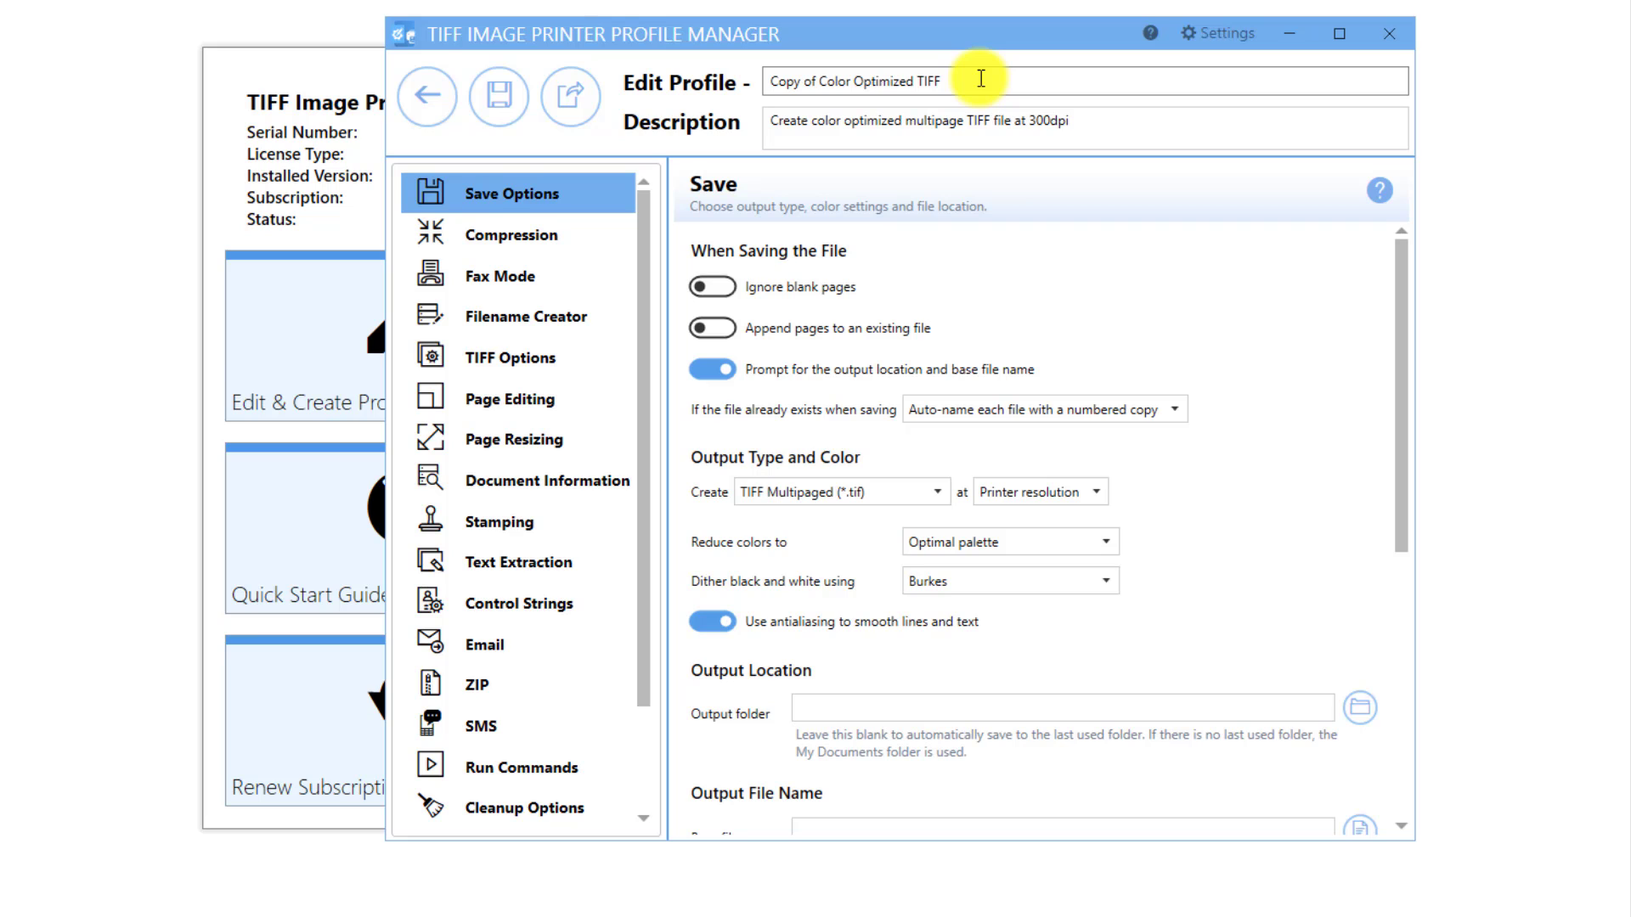
Rename the copied profile "Color Optimized TIFF - with ZIP" and append "with ZIP enabled" to its description.
click(820, 80)
drag(774, 82, 819, 81)
key(Delete)
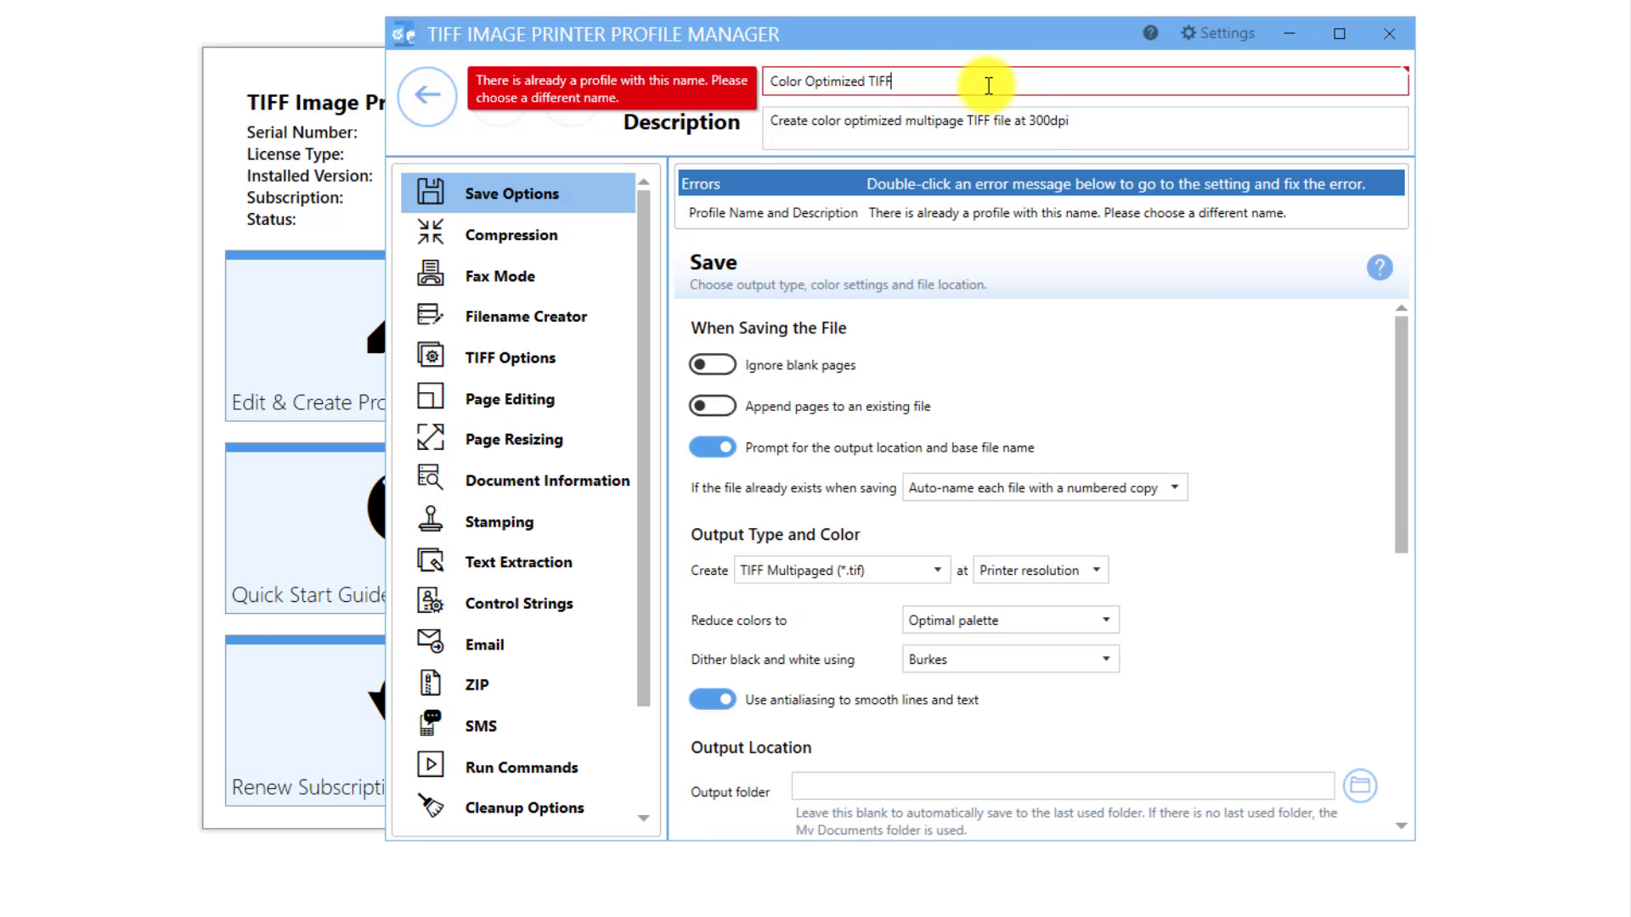
click(988, 80)
text(- with )
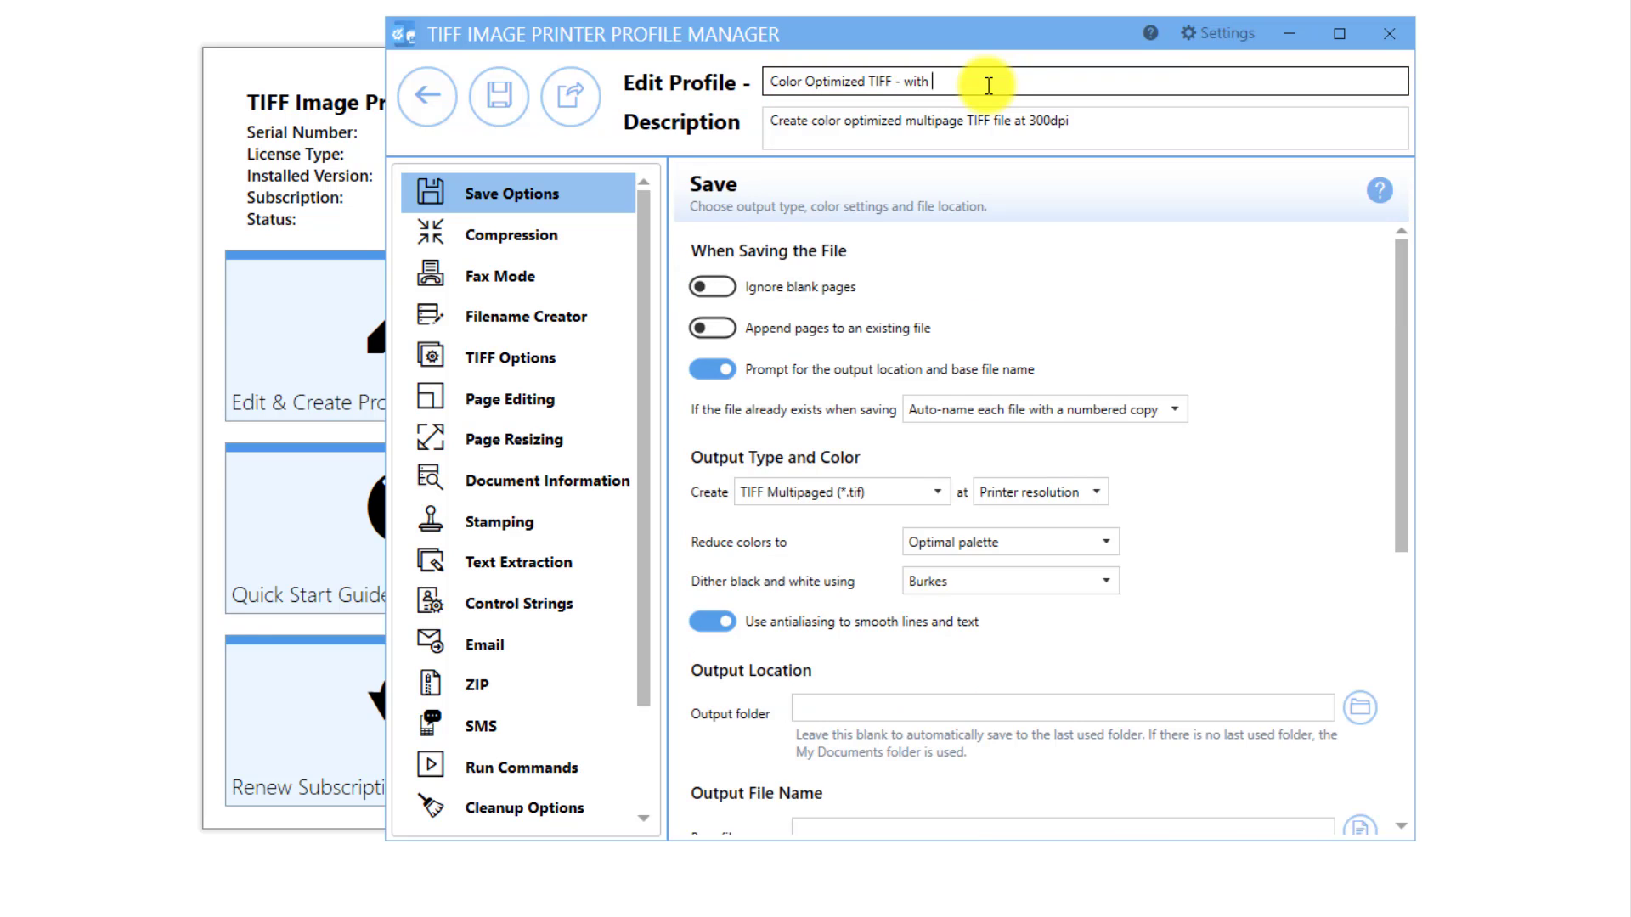
text(ZIP)
click(1107, 117)
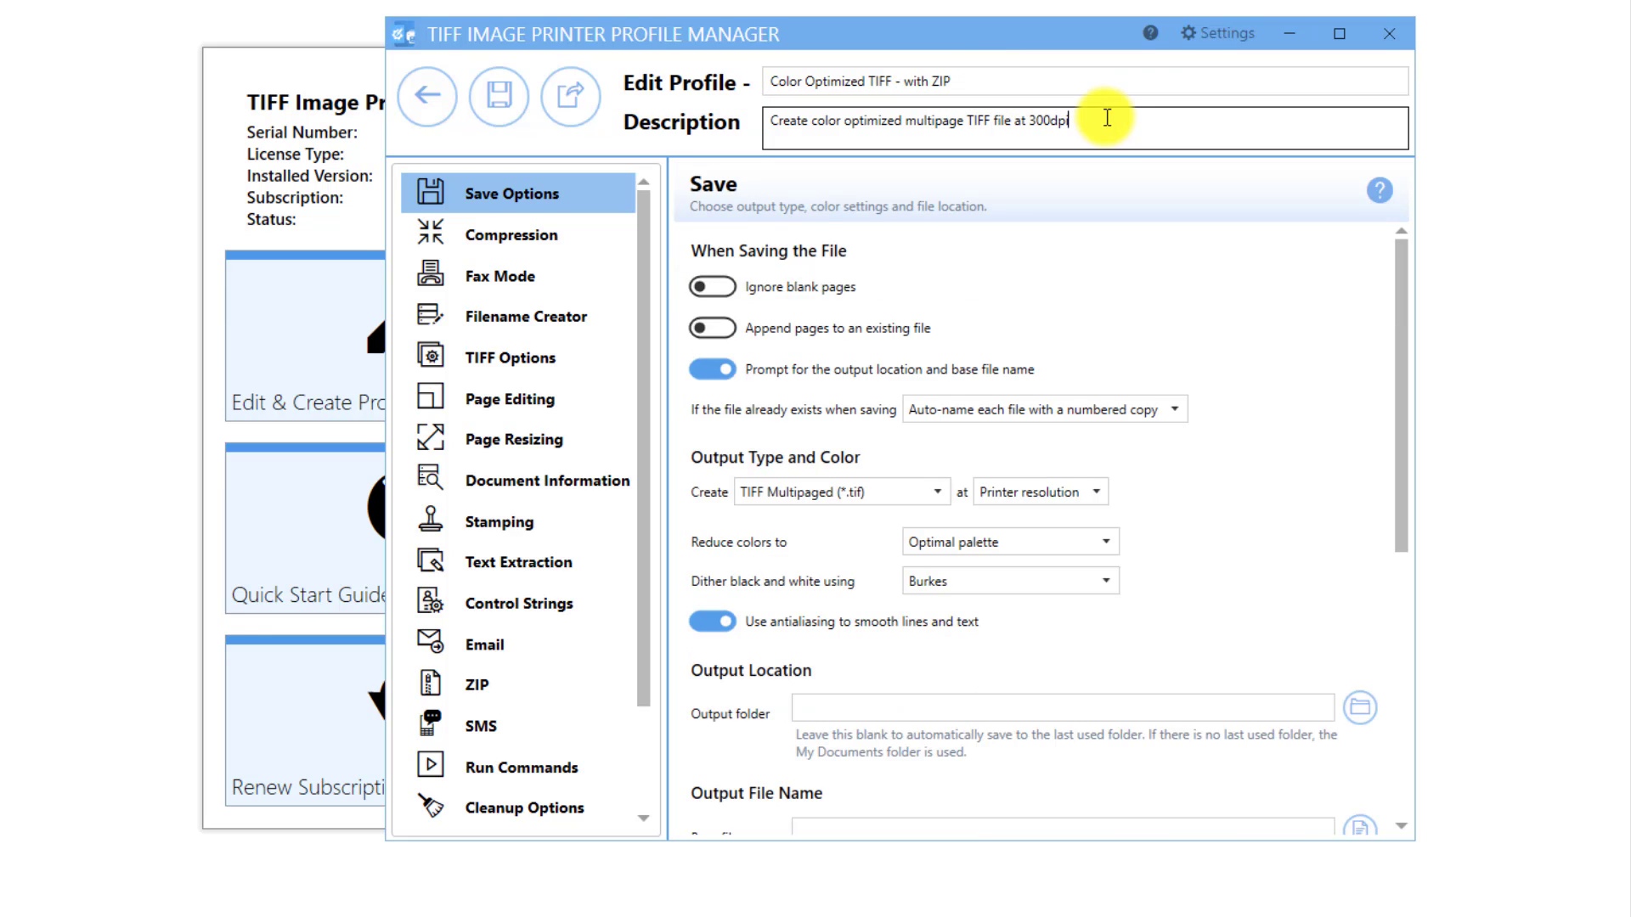
text(with ZIP enabled)
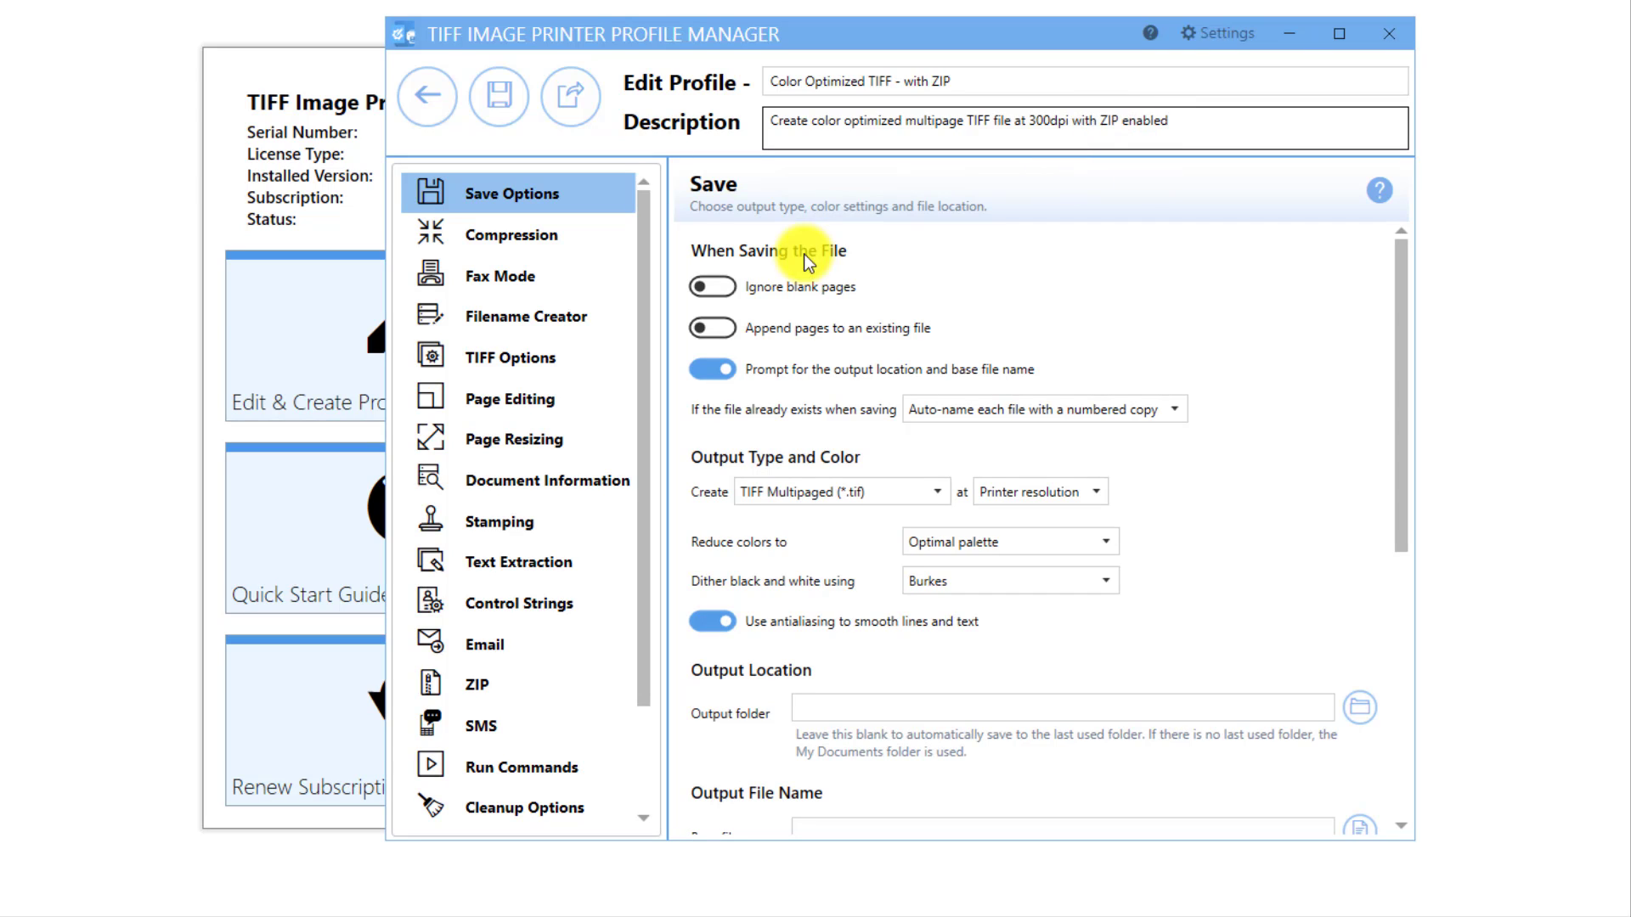
Enable zipping of created documents for the profile and set the path to the ZIP file to C:\PEERNET\Output.
click(496, 686)
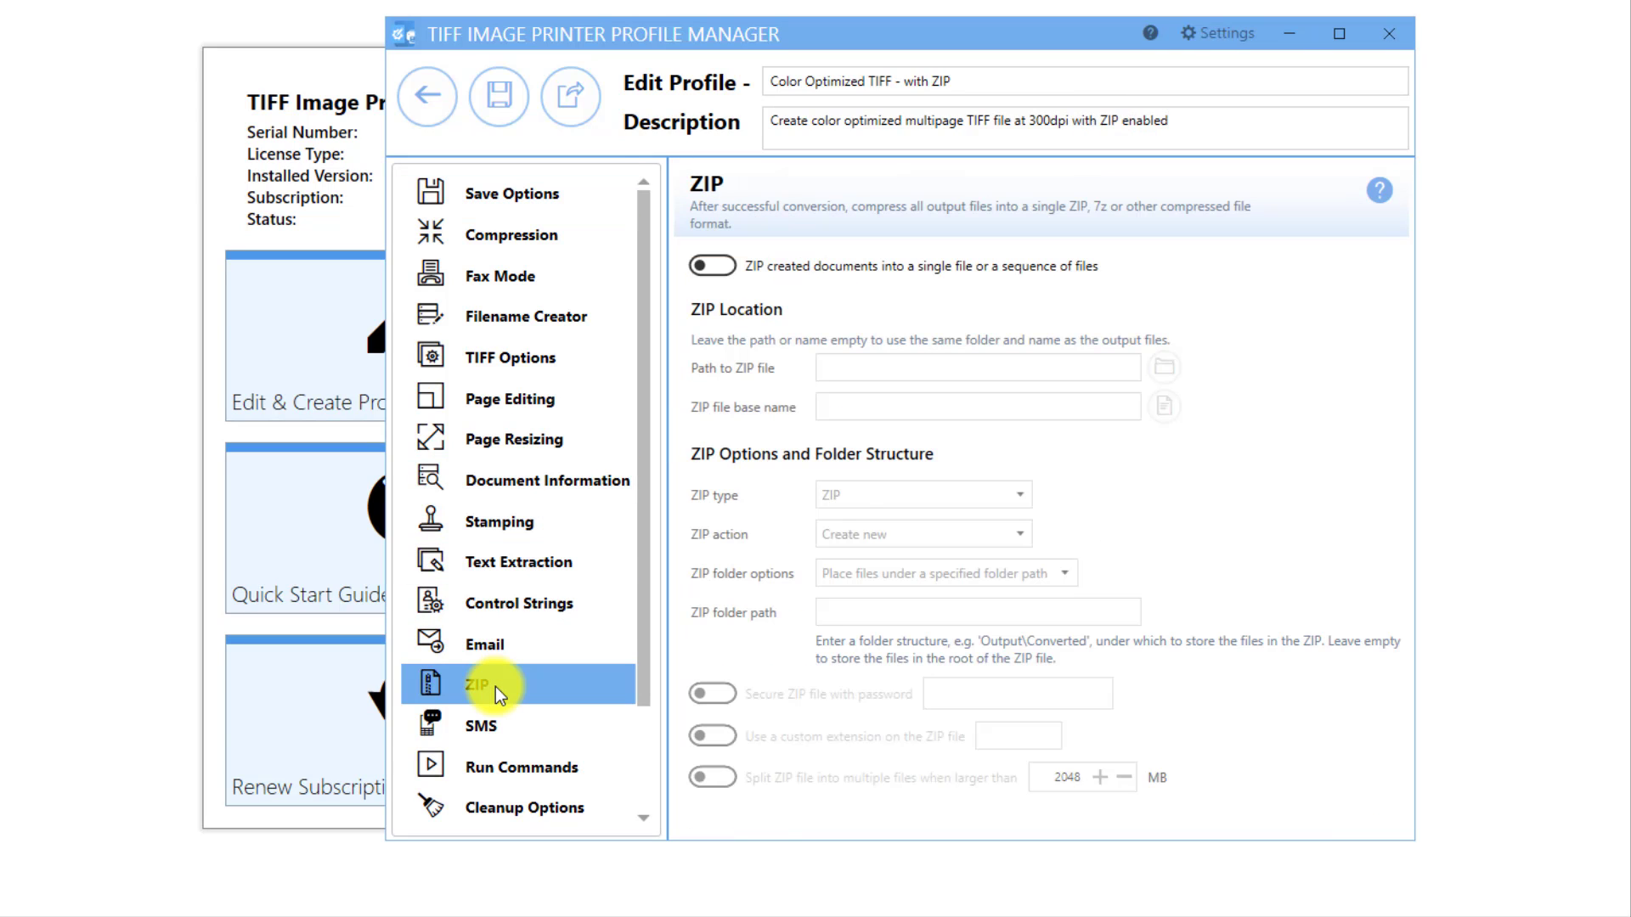
click(710, 266)
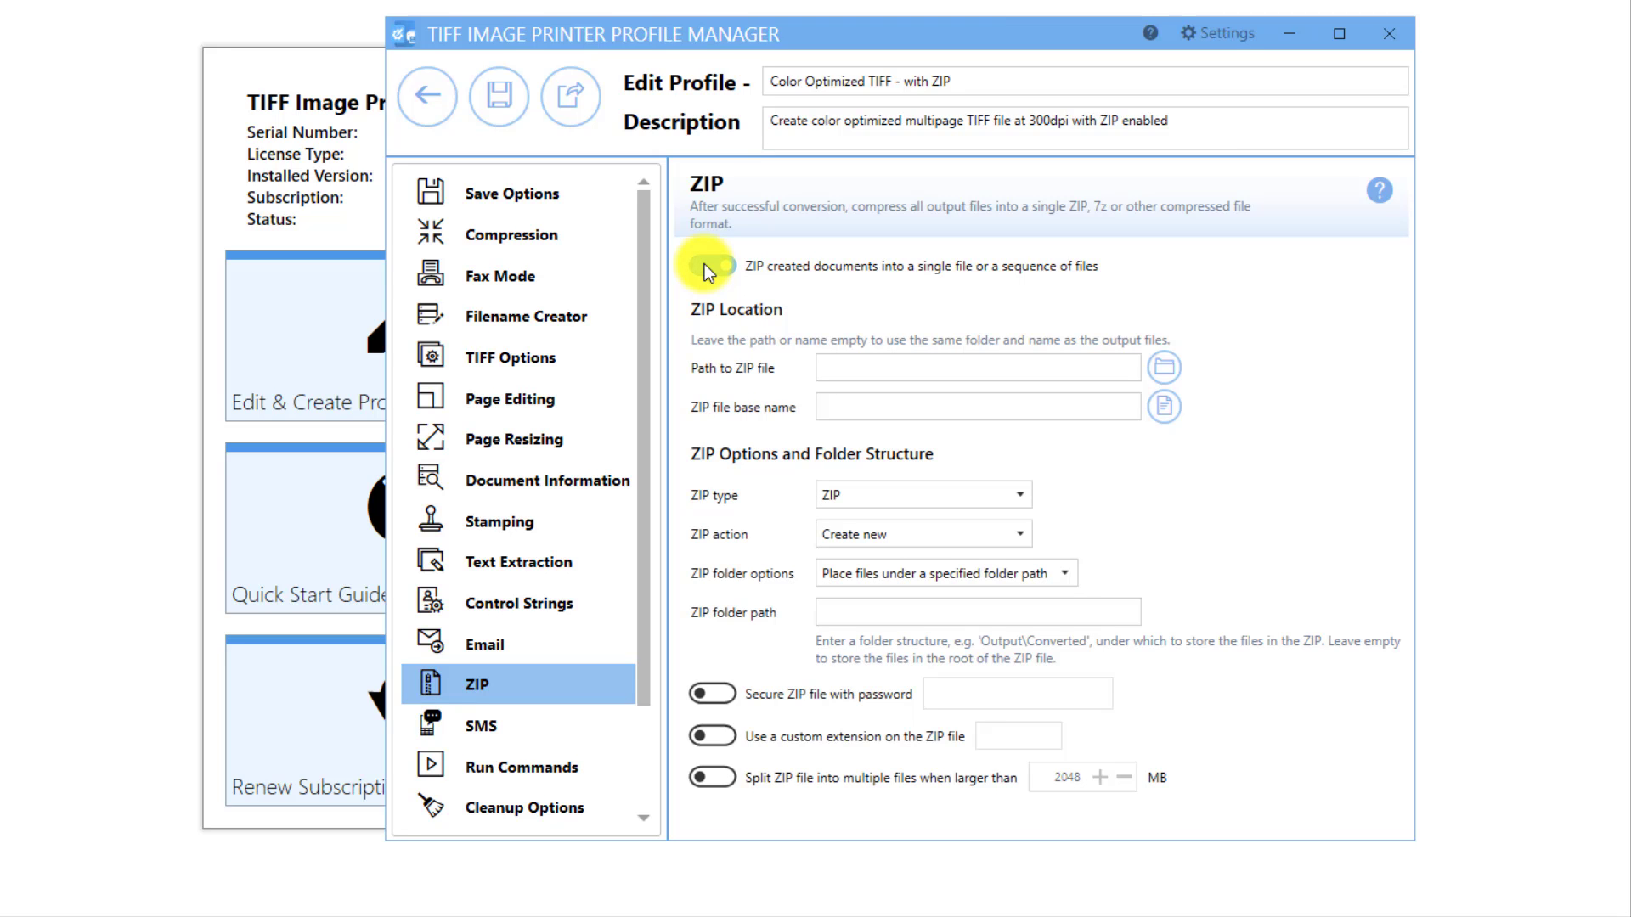
click(840, 361)
text(C:\PEERNET\Output)
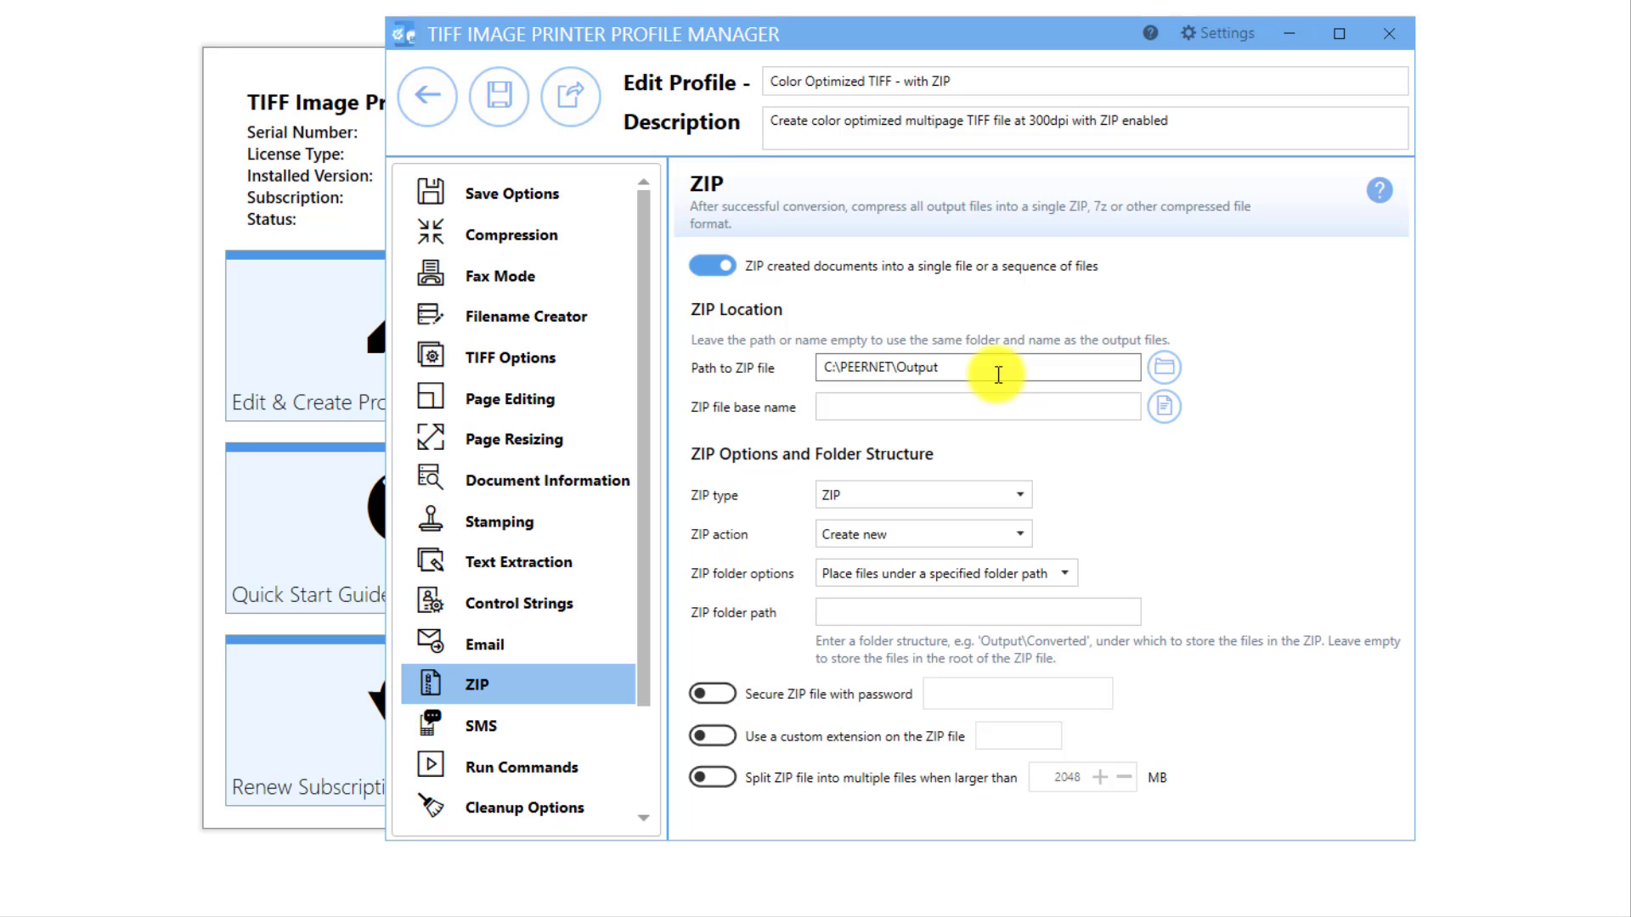
Try C:\PEERNET\Output2 as the path to the ZIP file, and restore C:\PEERNET\Output.
click(999, 375)
text(2)
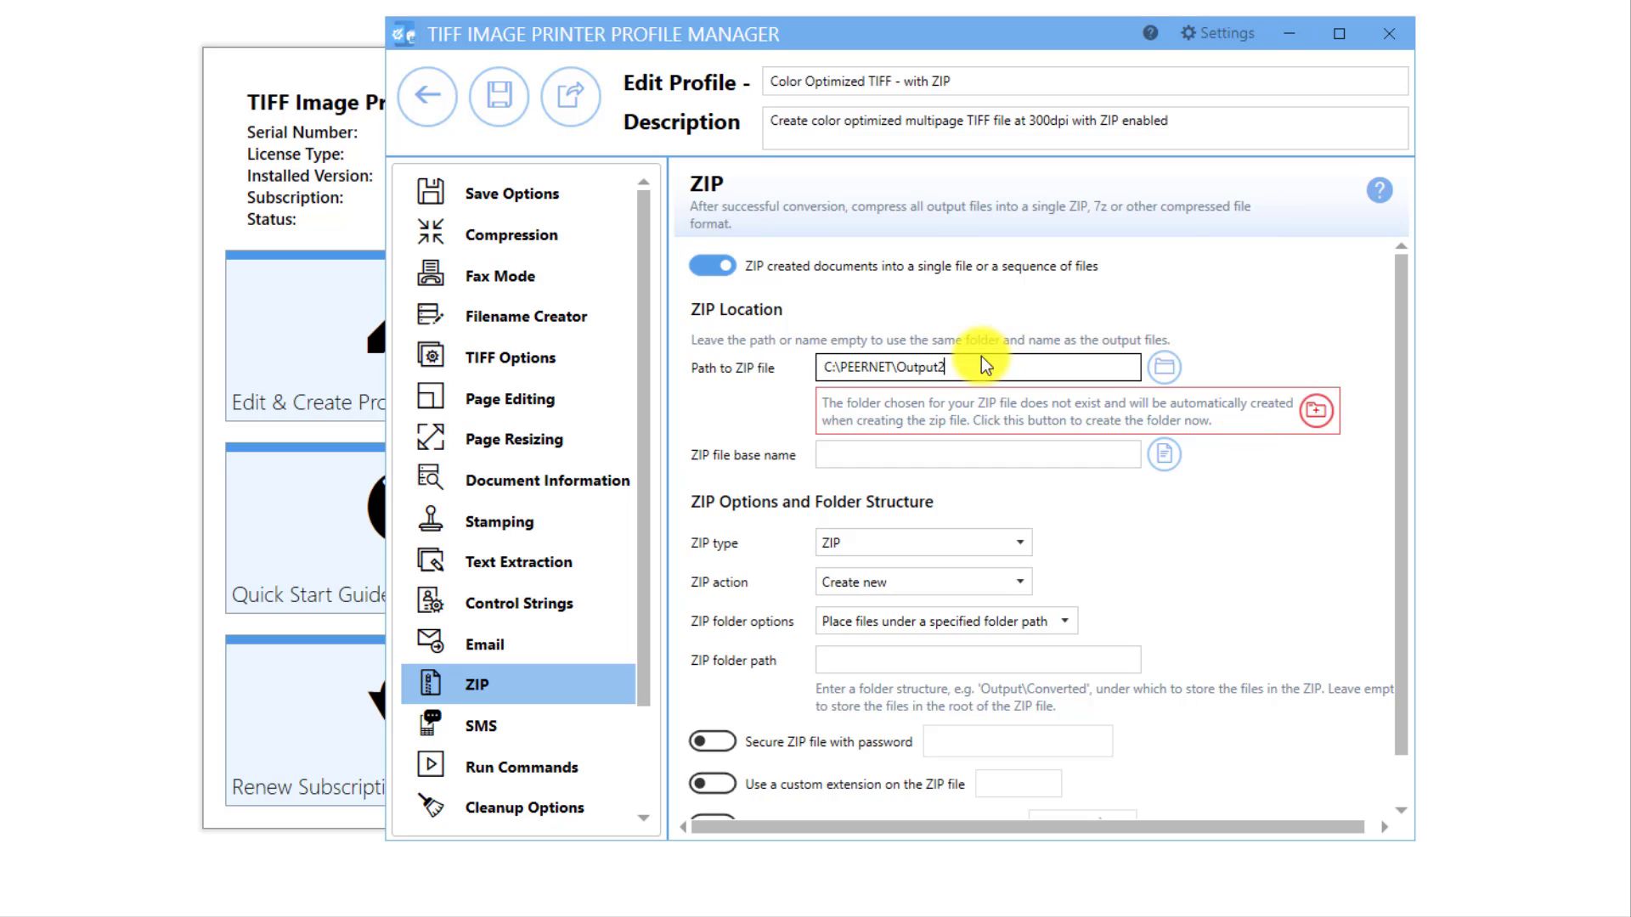
key(BackSpace)
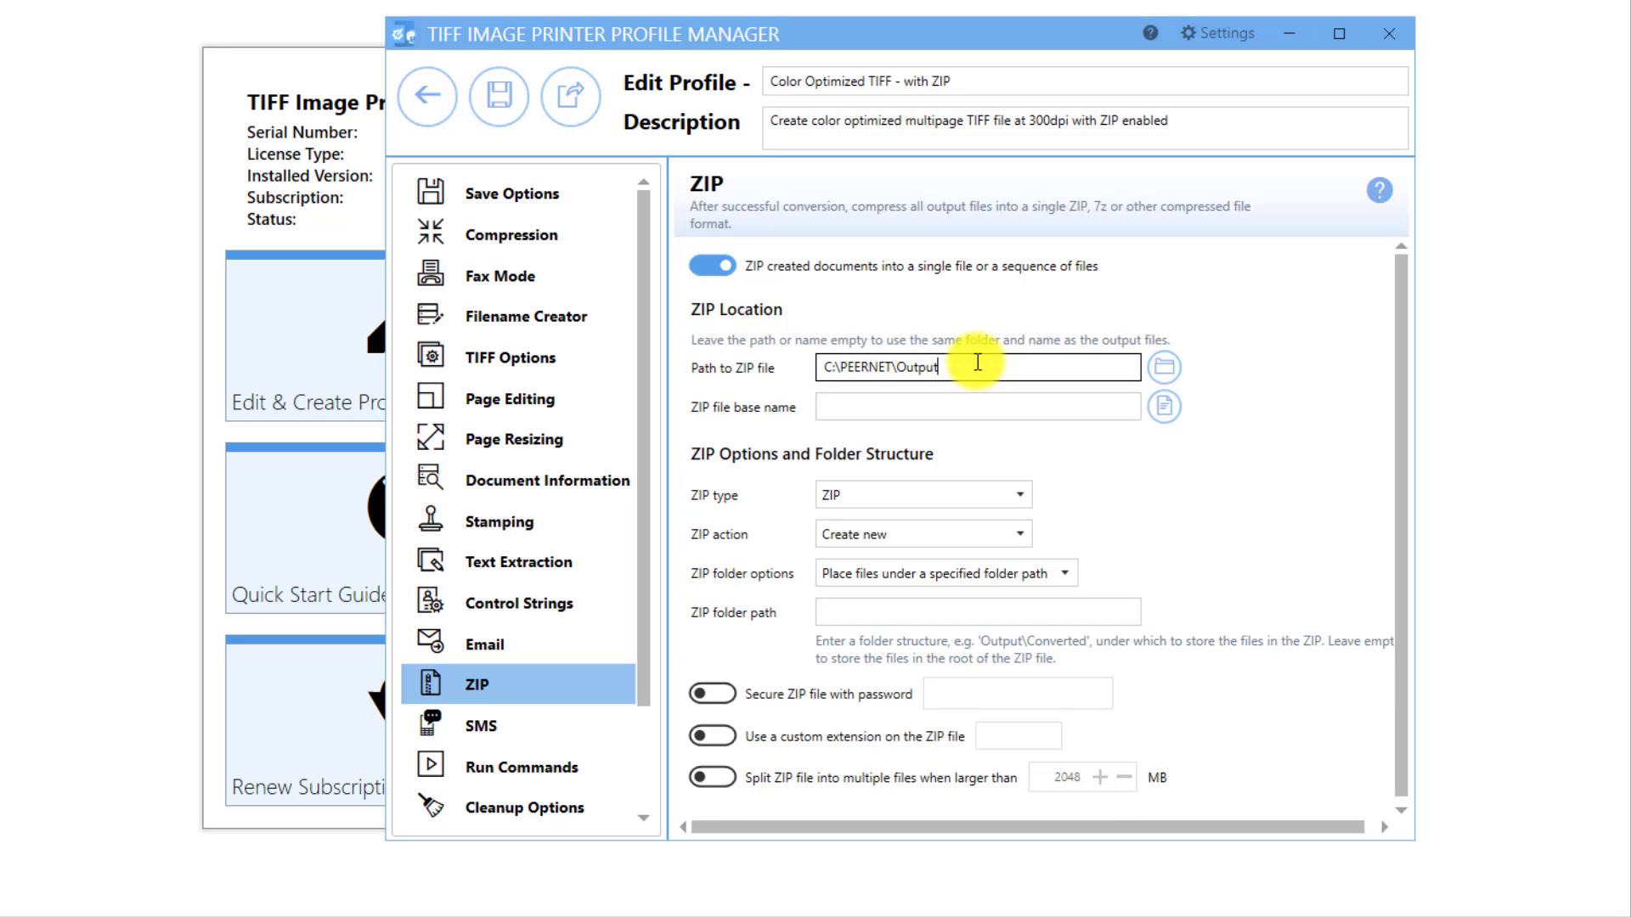
Review the available ZIP types and ZIP actions, leaving the base name empty and both selections as they are.
click(926, 411)
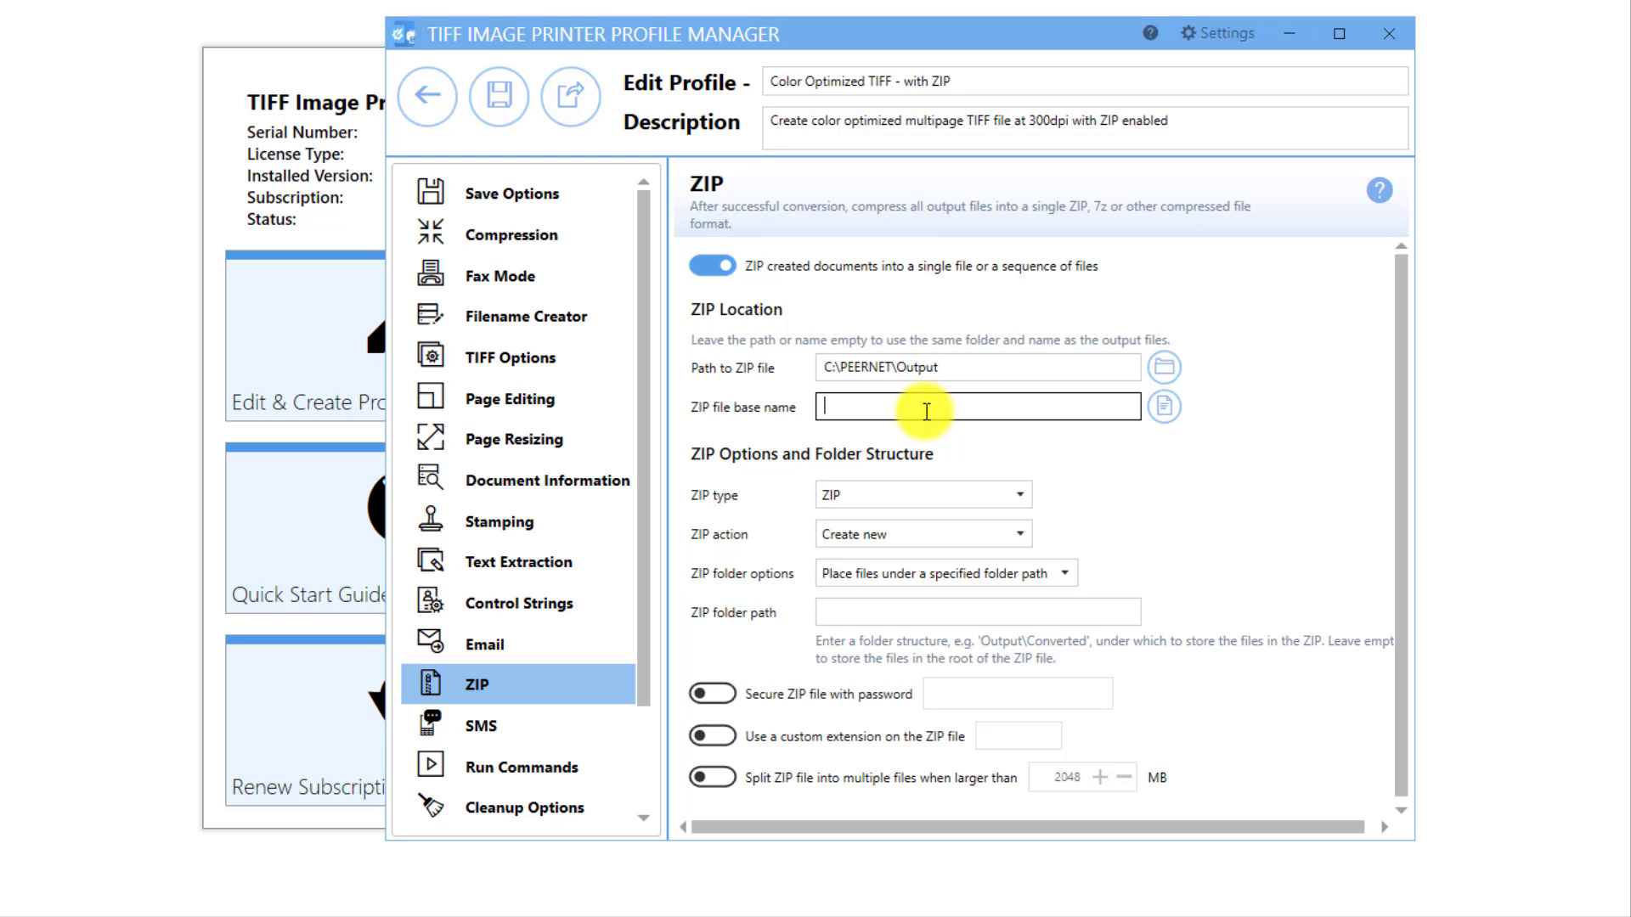
click(1023, 491)
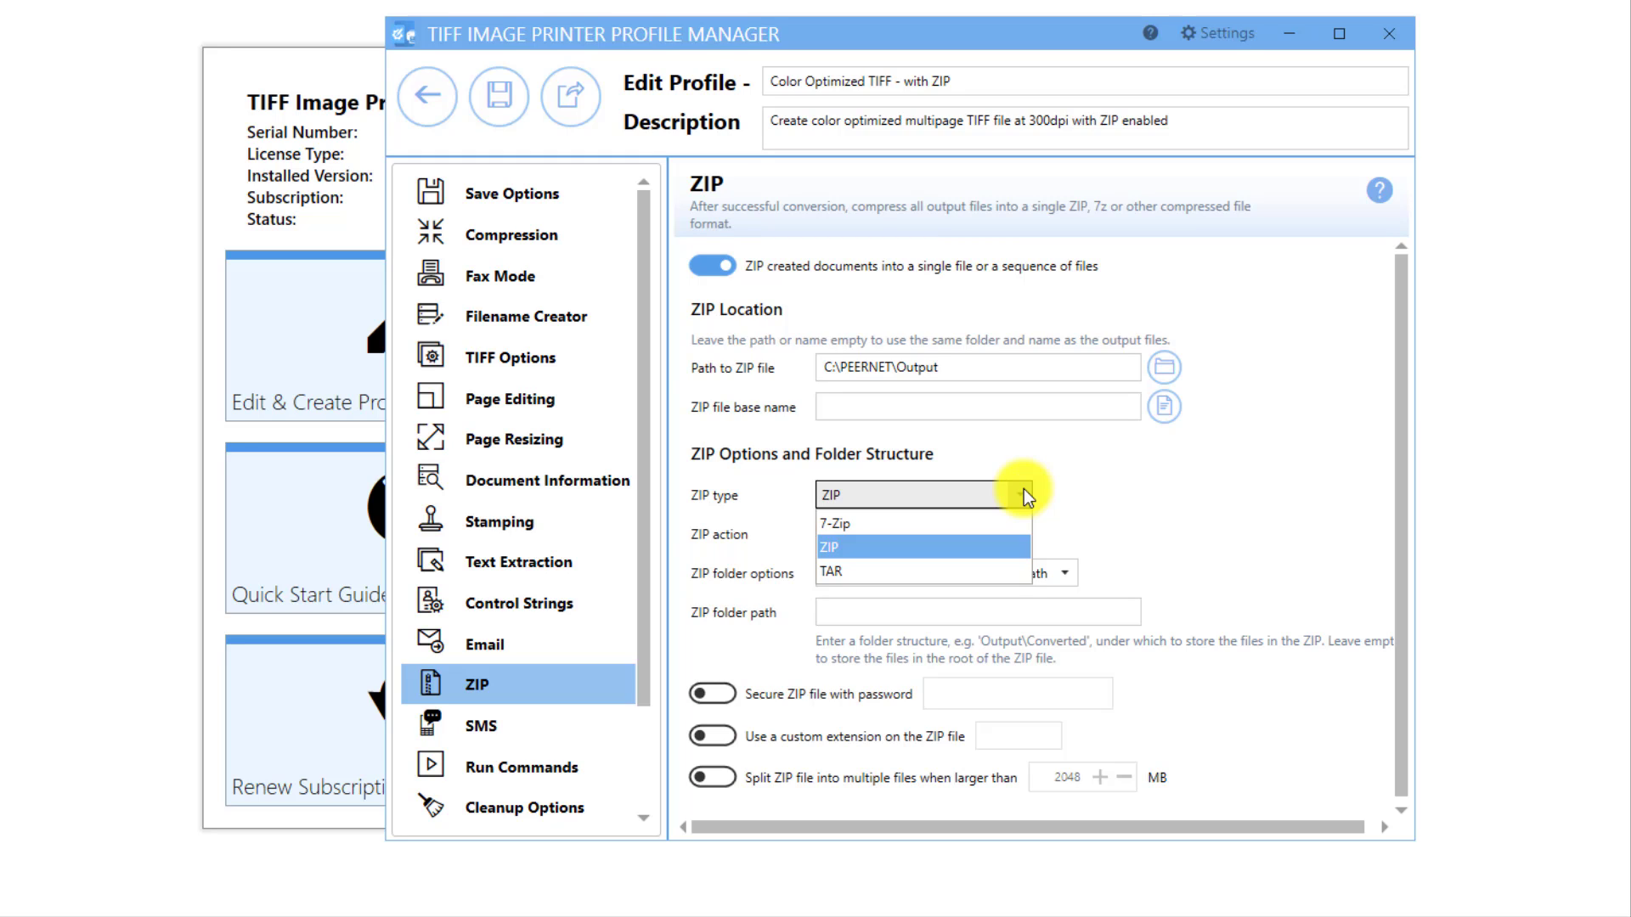
click(1022, 488)
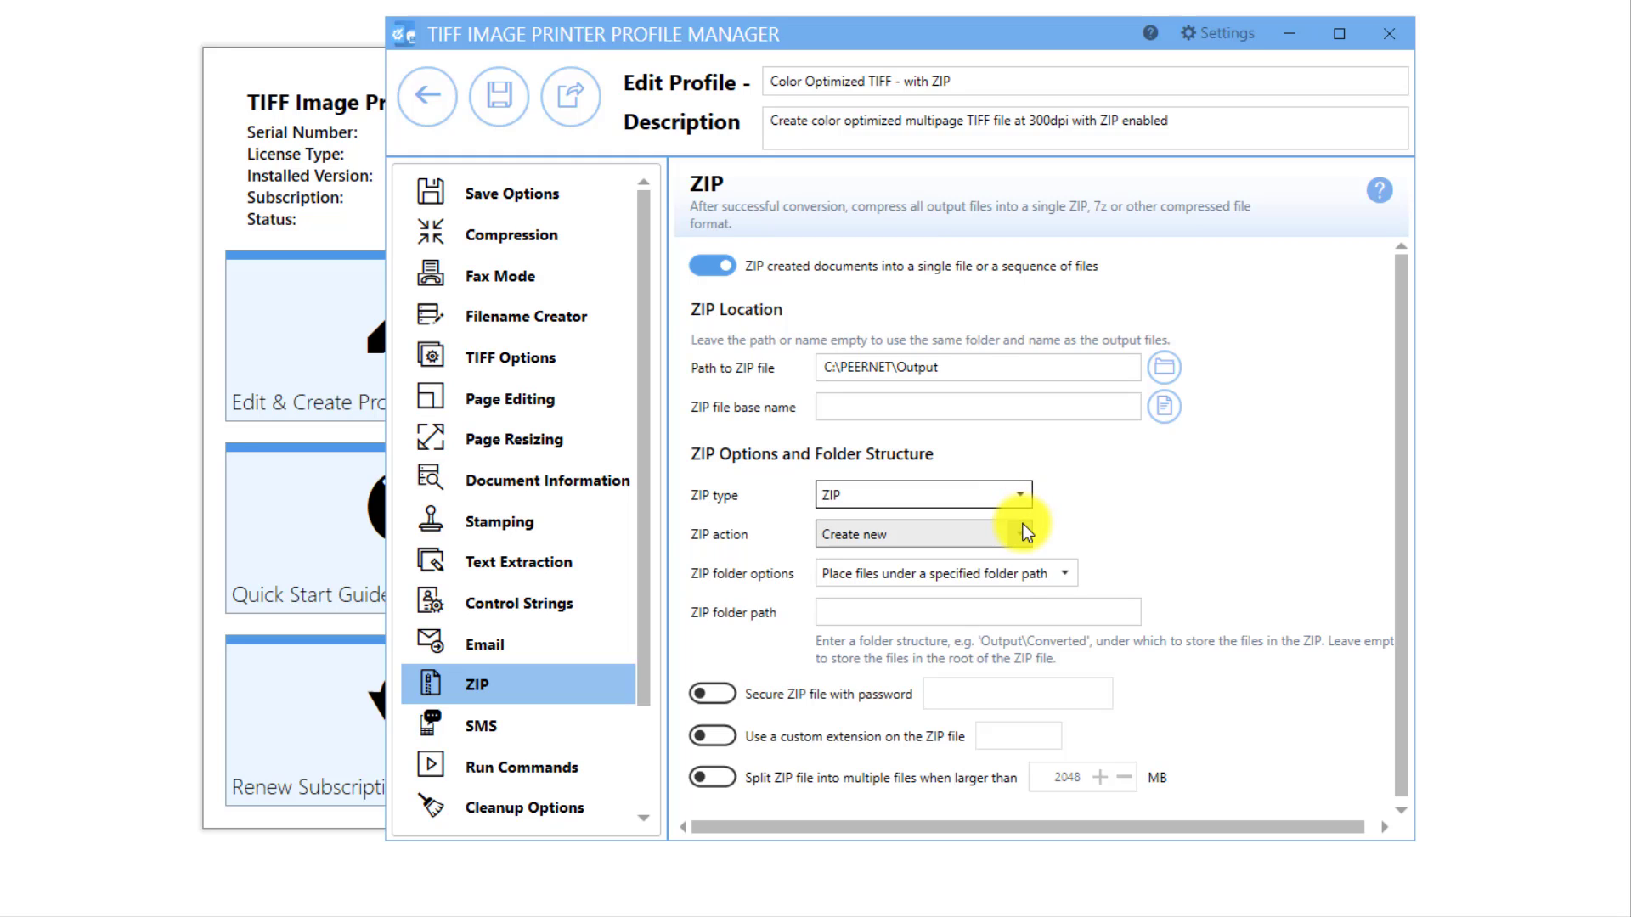
click(1023, 524)
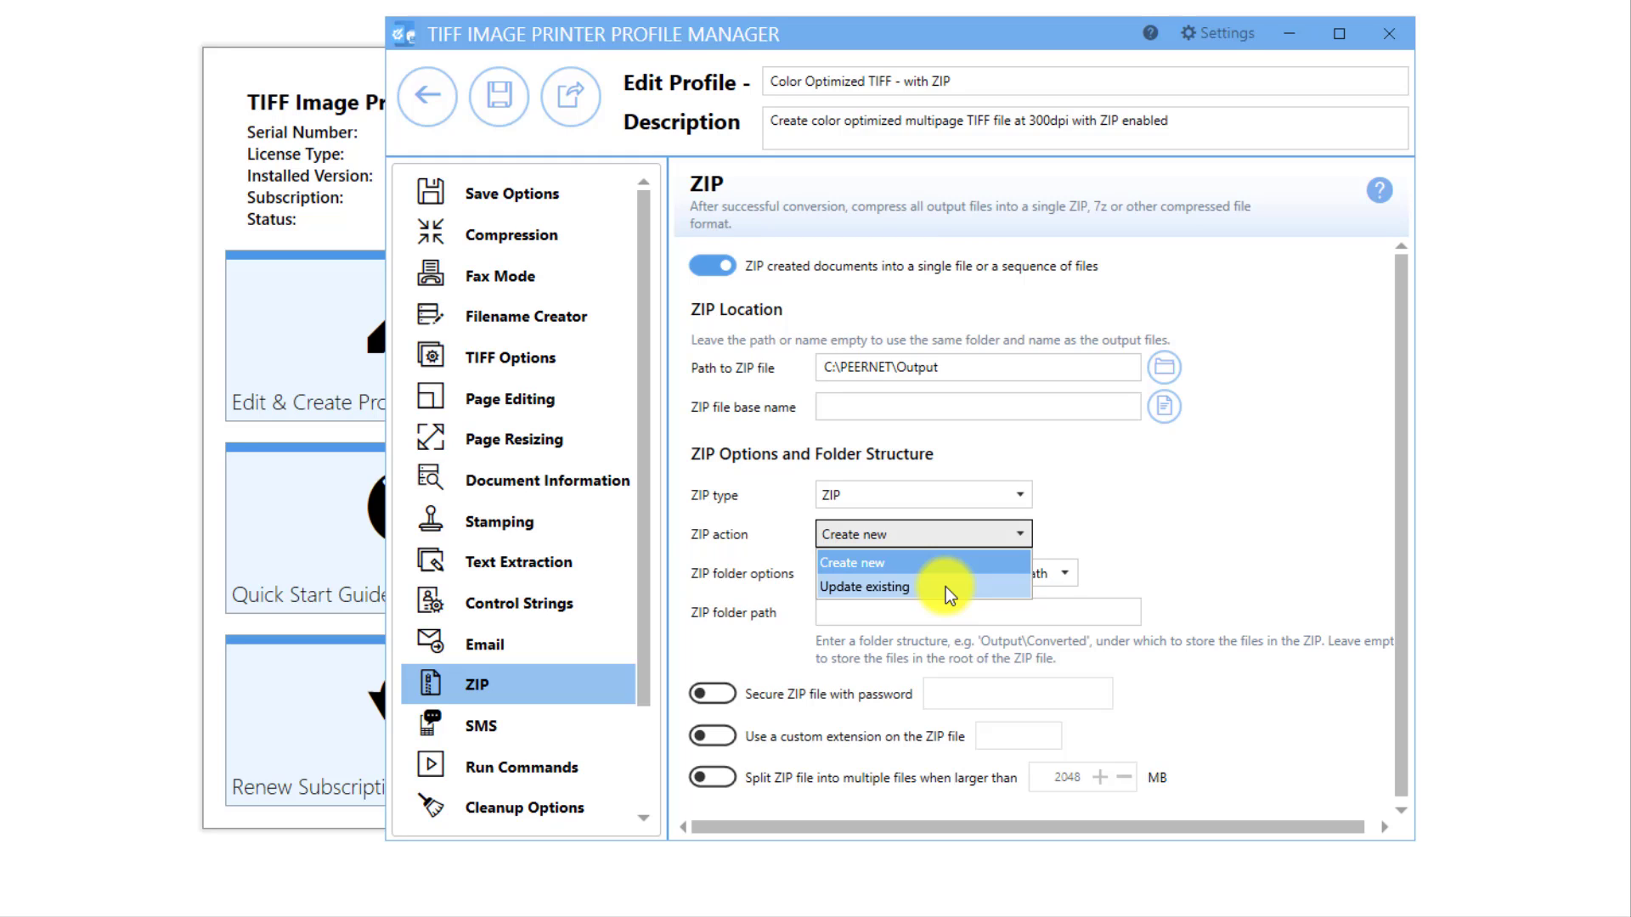
click(1089, 567)
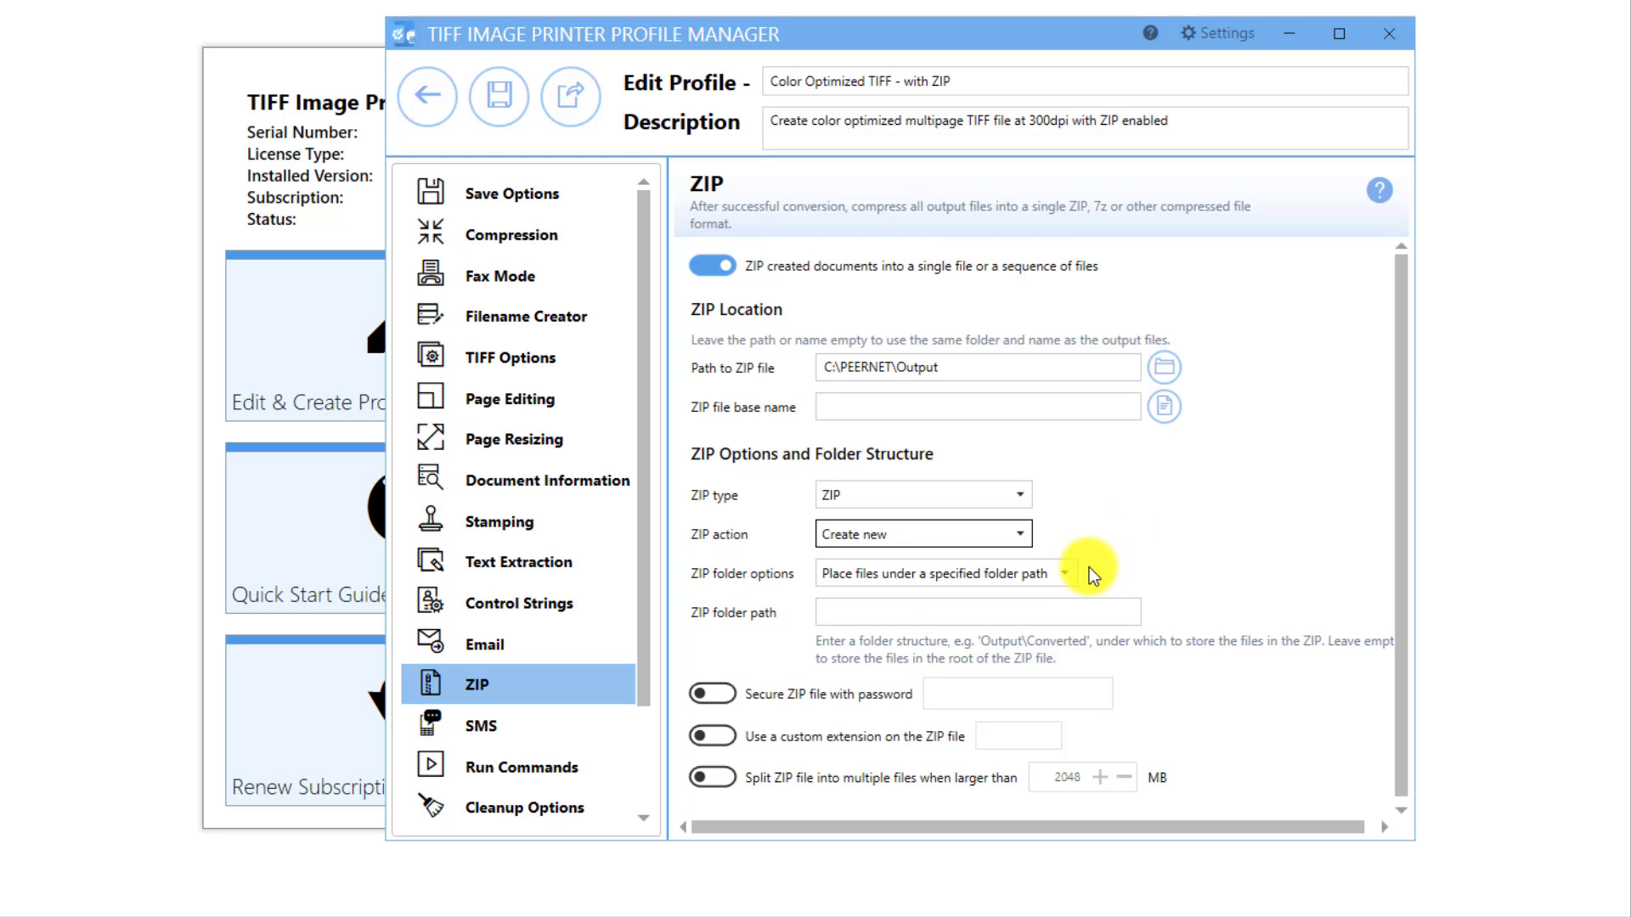
Set the ZIP folder options to "Keep folder structure of output files".
click(1068, 582)
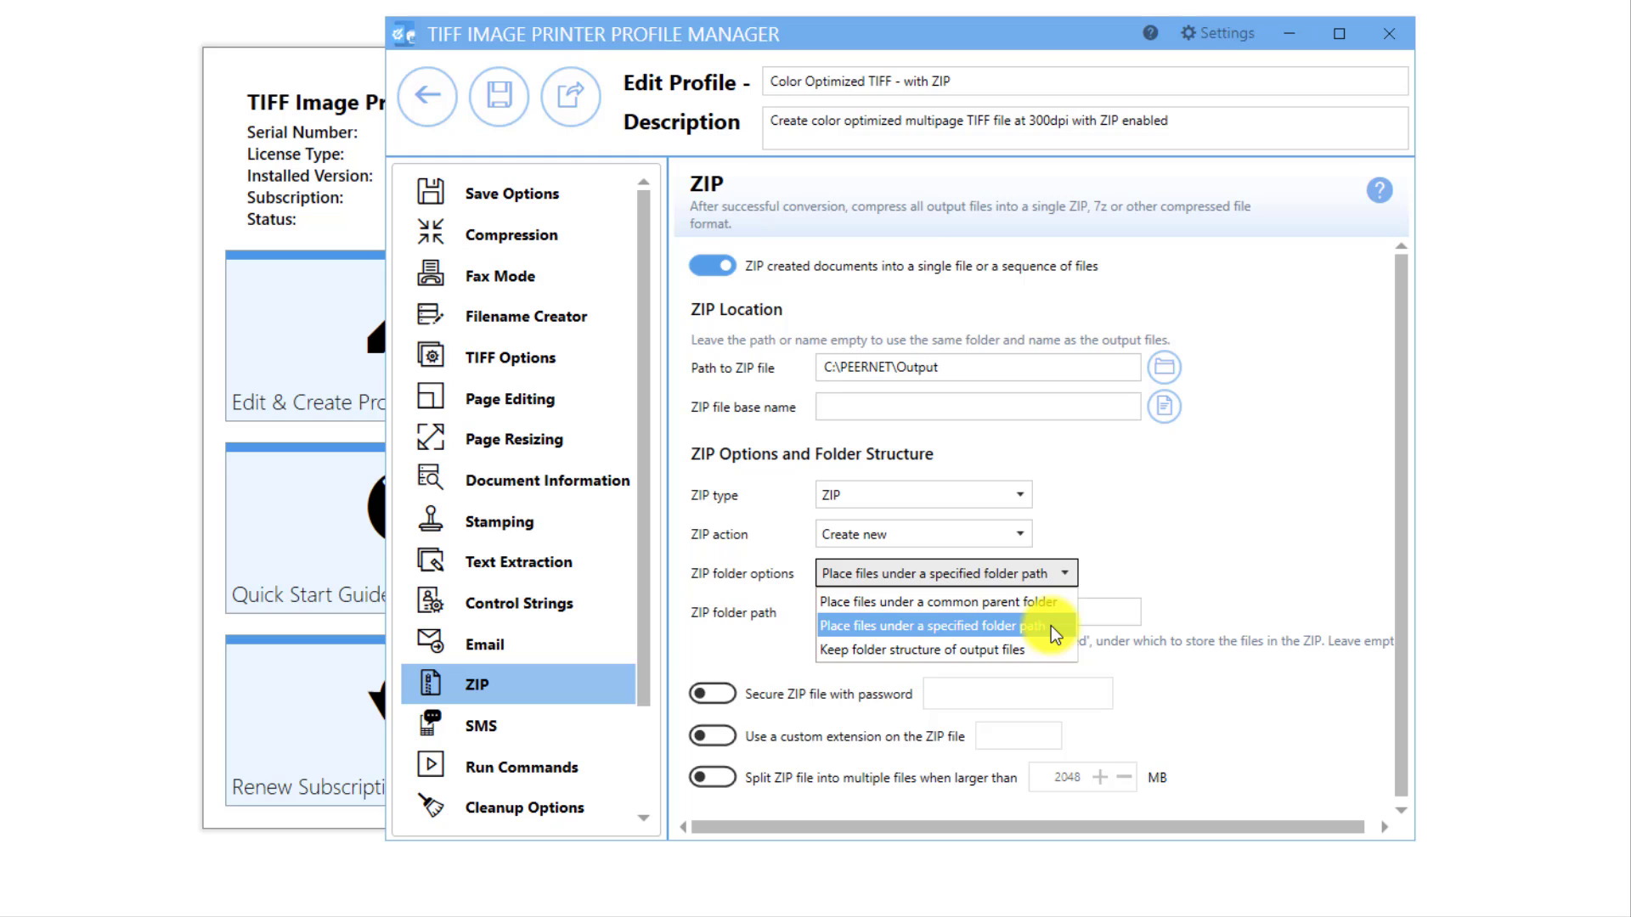
click(1052, 625)
click(1061, 613)
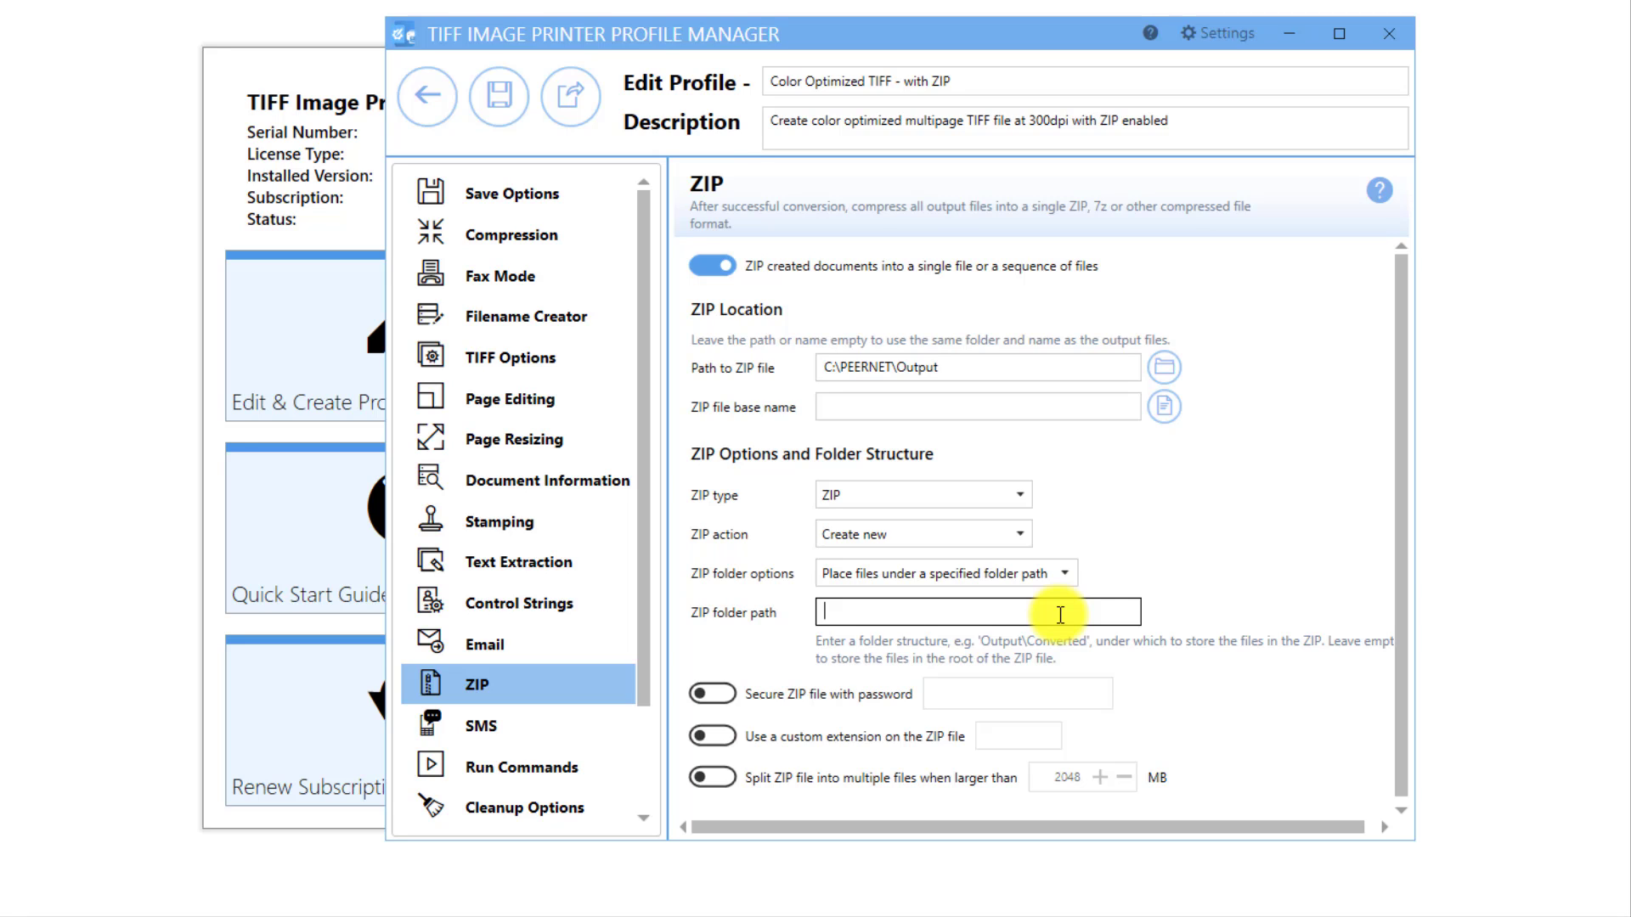
click(1064, 574)
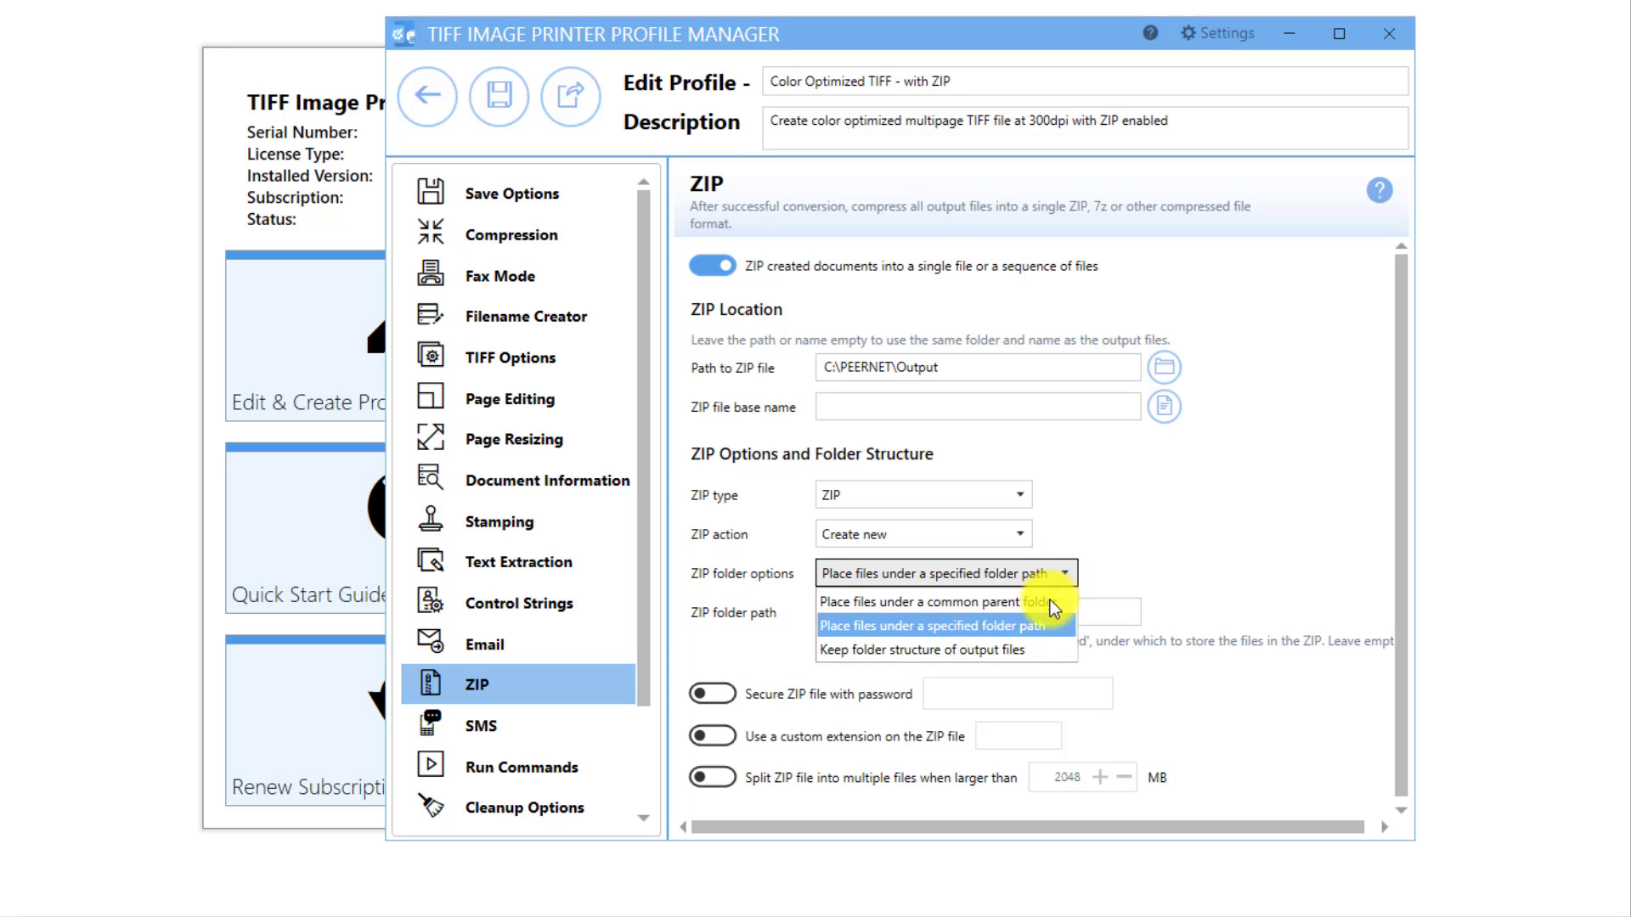
click(1023, 646)
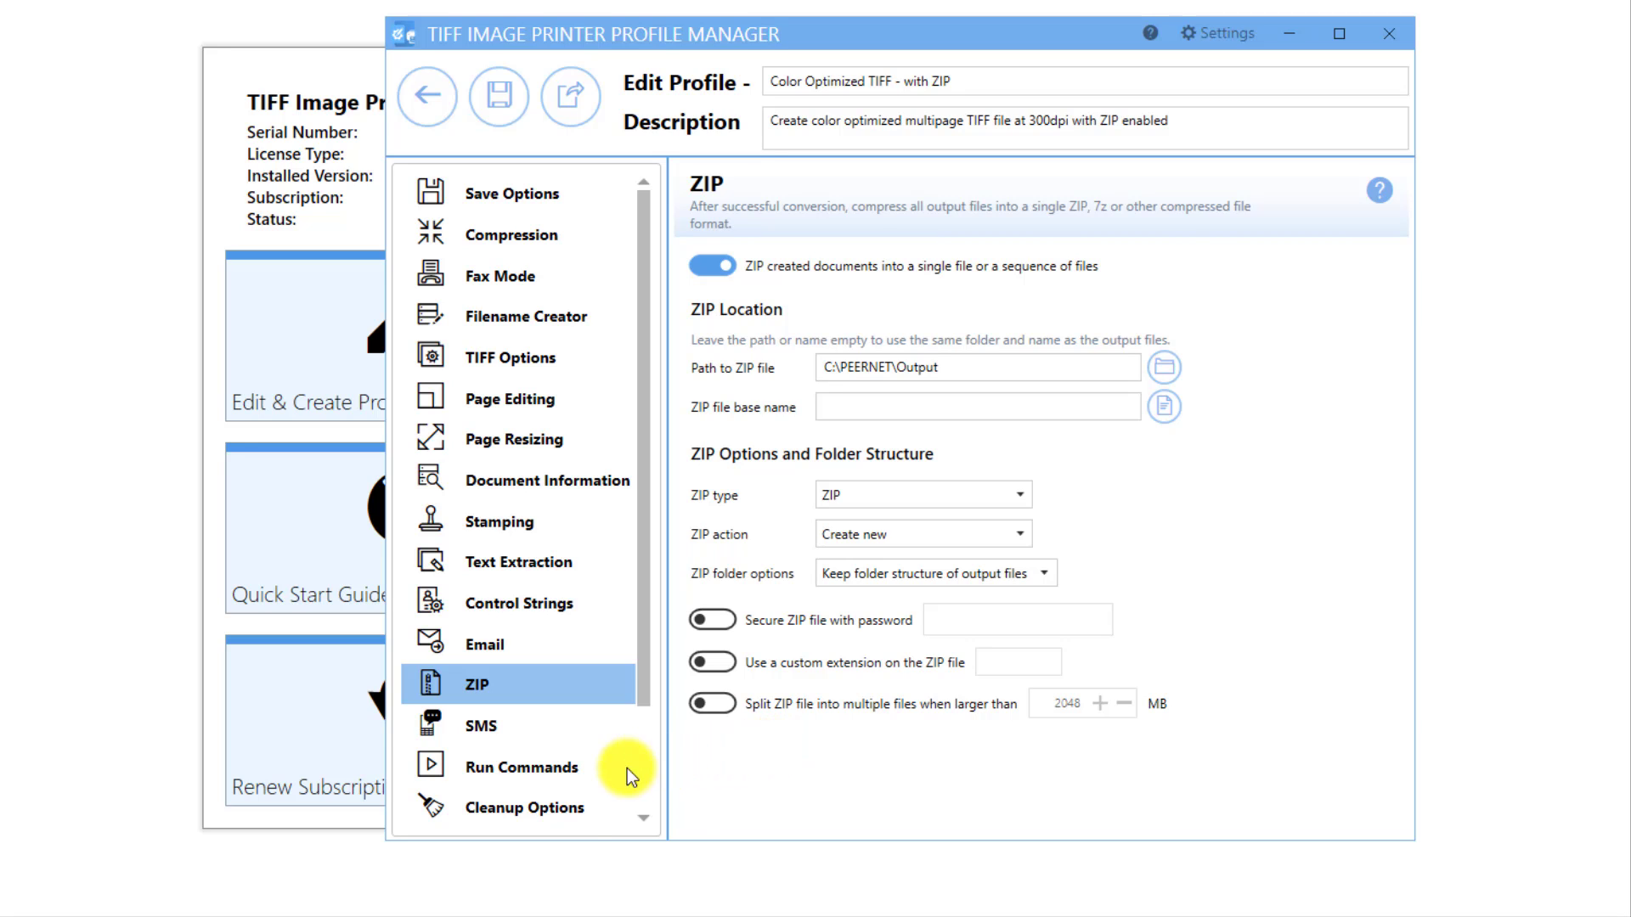
In the profile's cleanup options, enable deleting the generated output files on success.
click(580, 806)
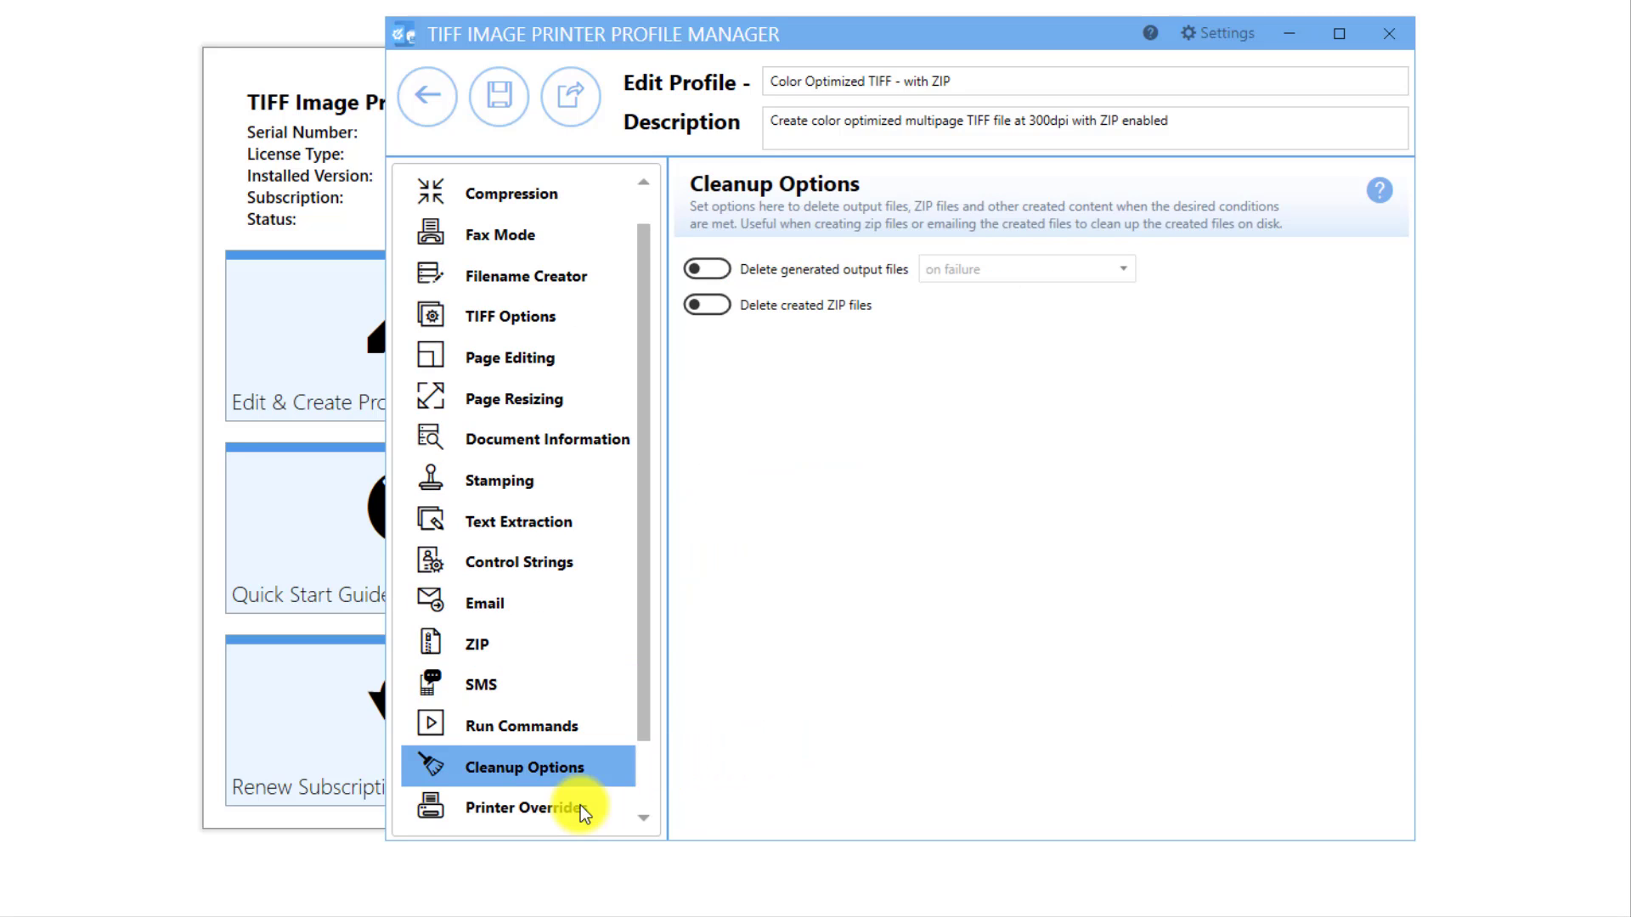
scroll(580, 805, down, 1)
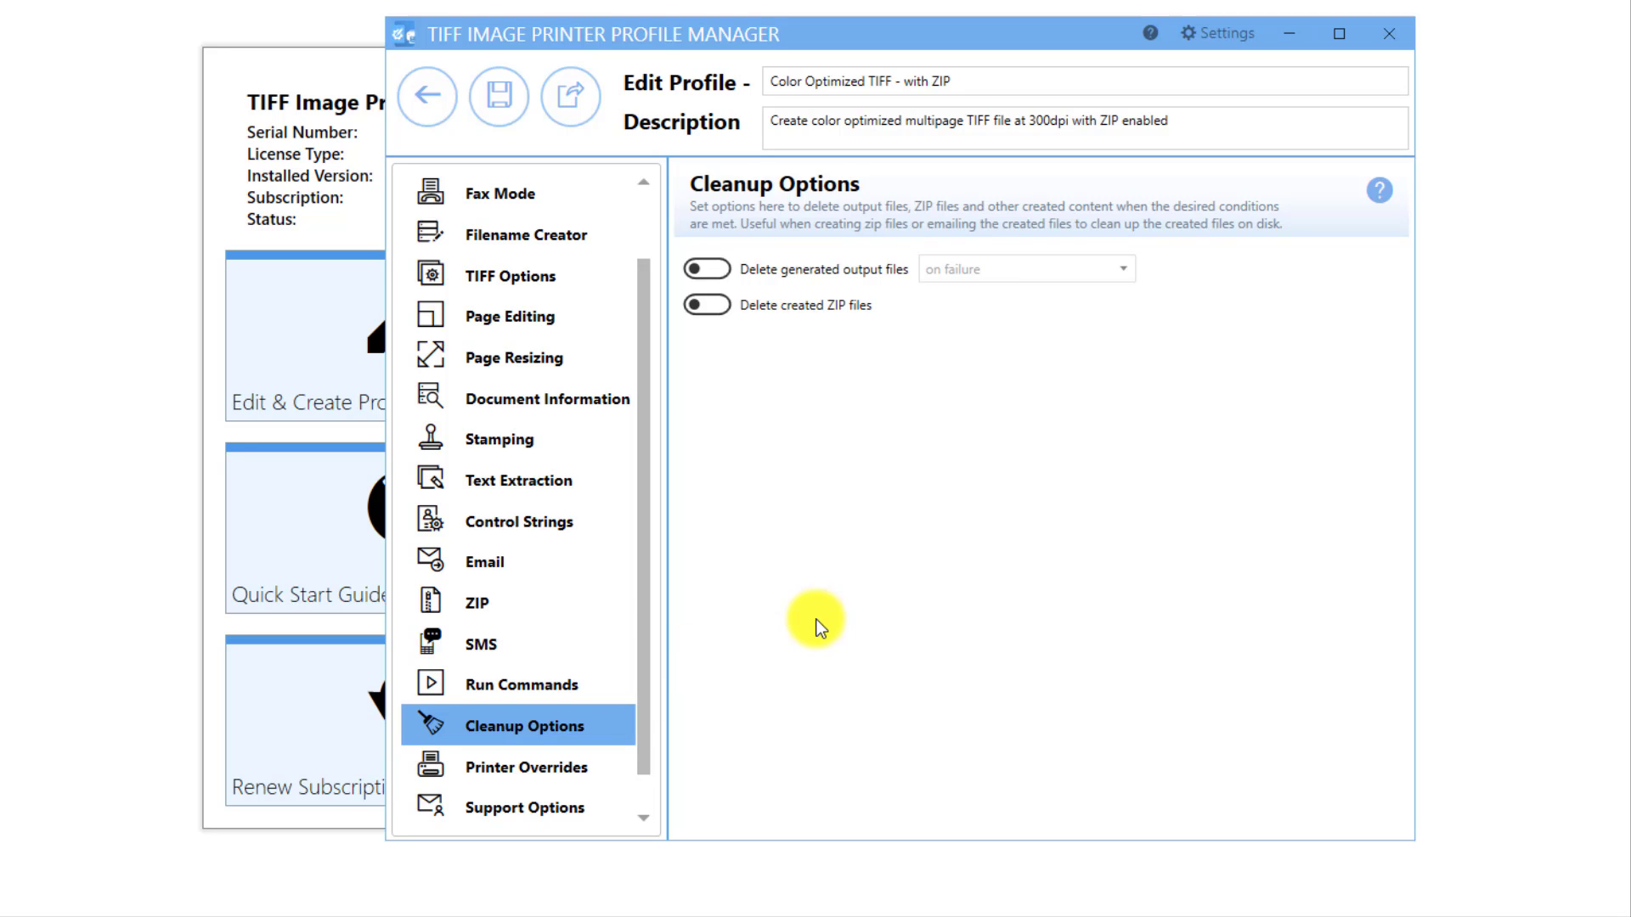
click(710, 270)
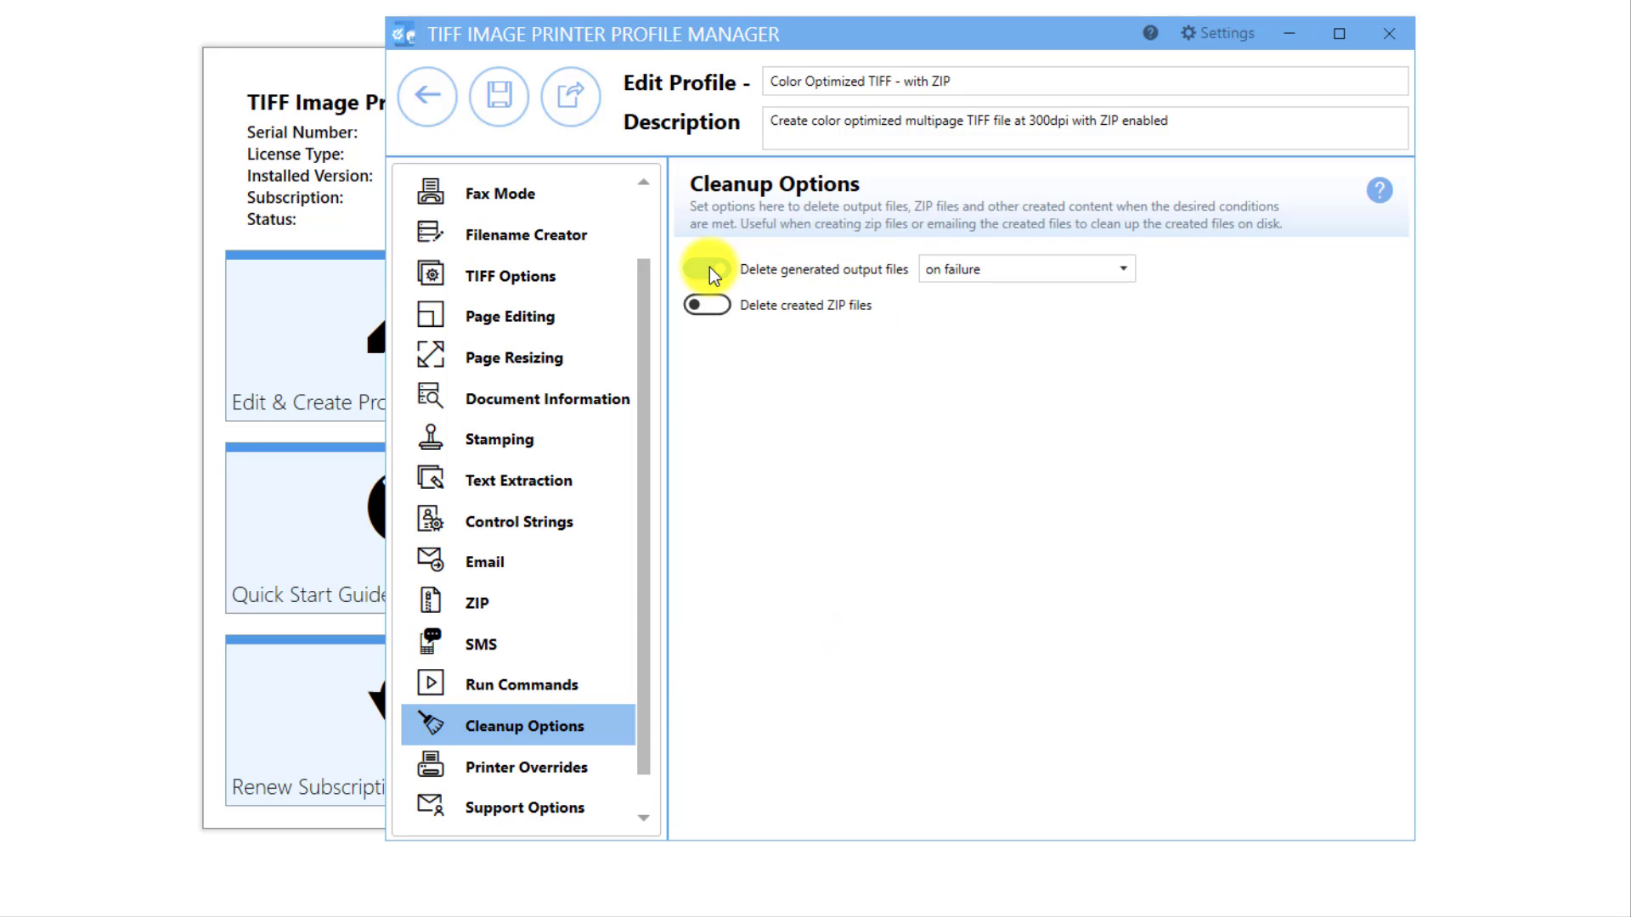
click(954, 269)
click(967, 299)
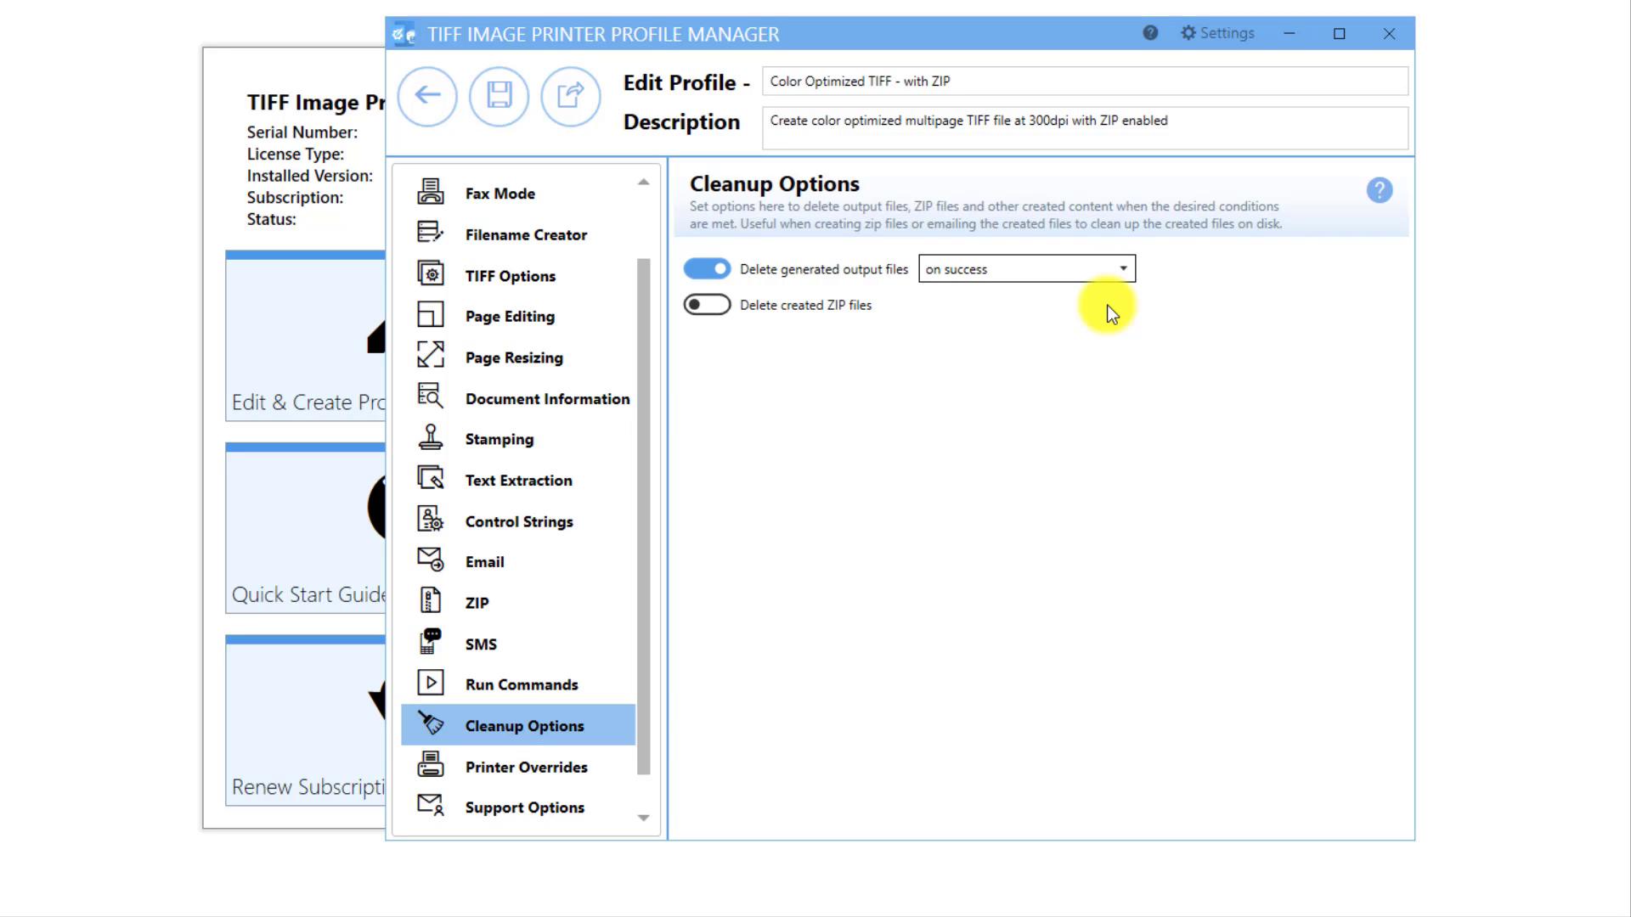
Save the profile, return to the profile list and close the profile manager.
click(512, 107)
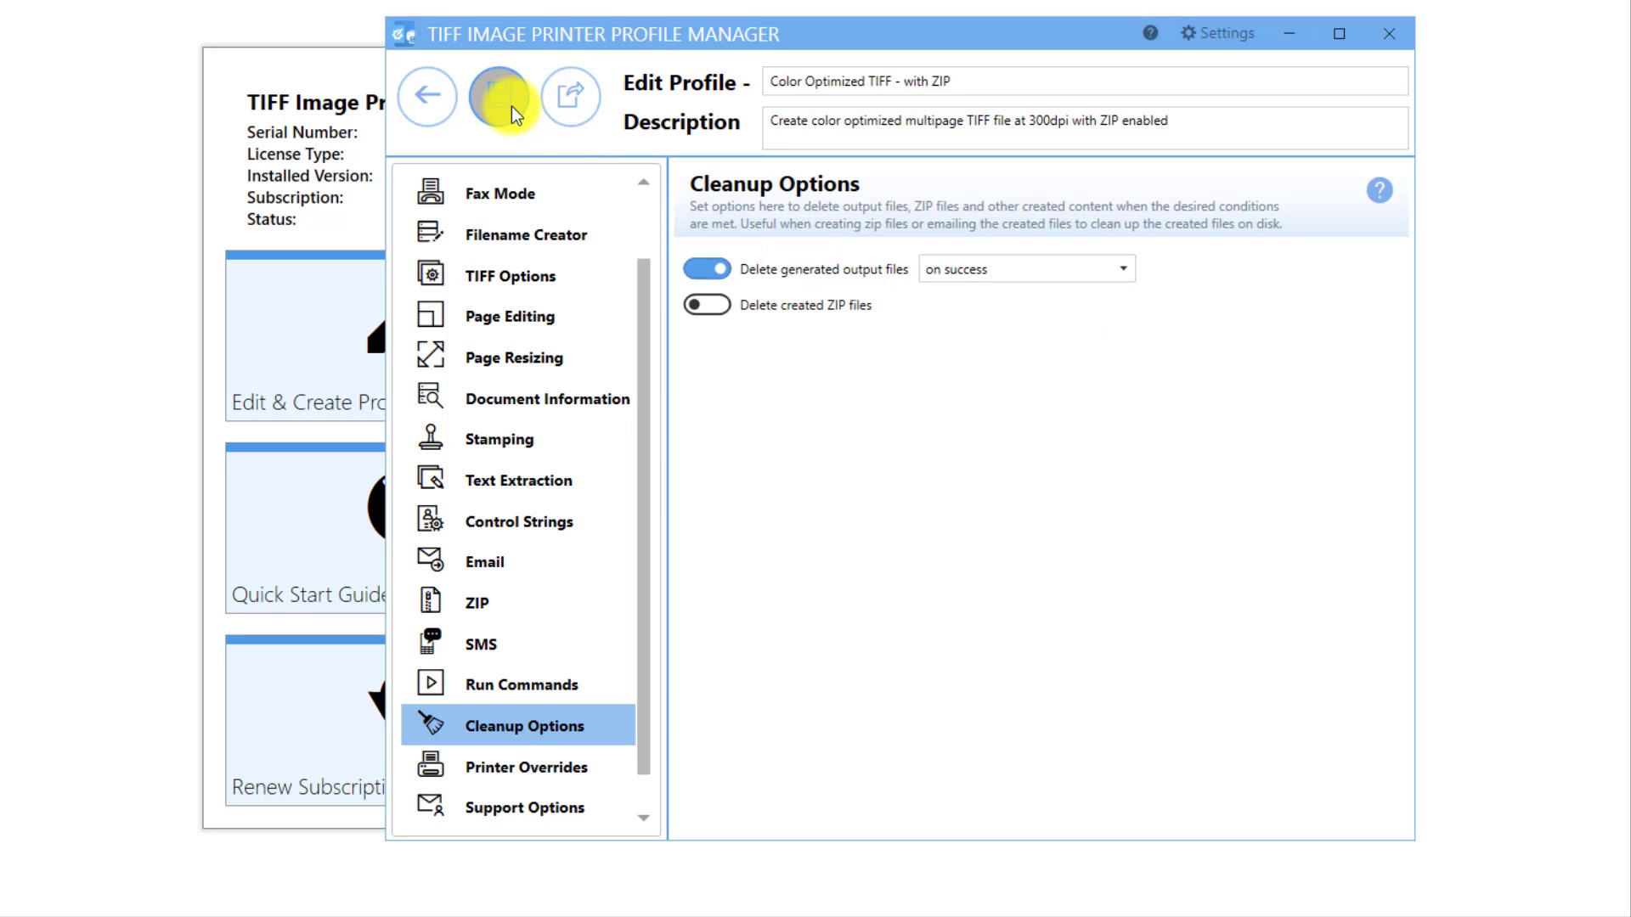
click(438, 105)
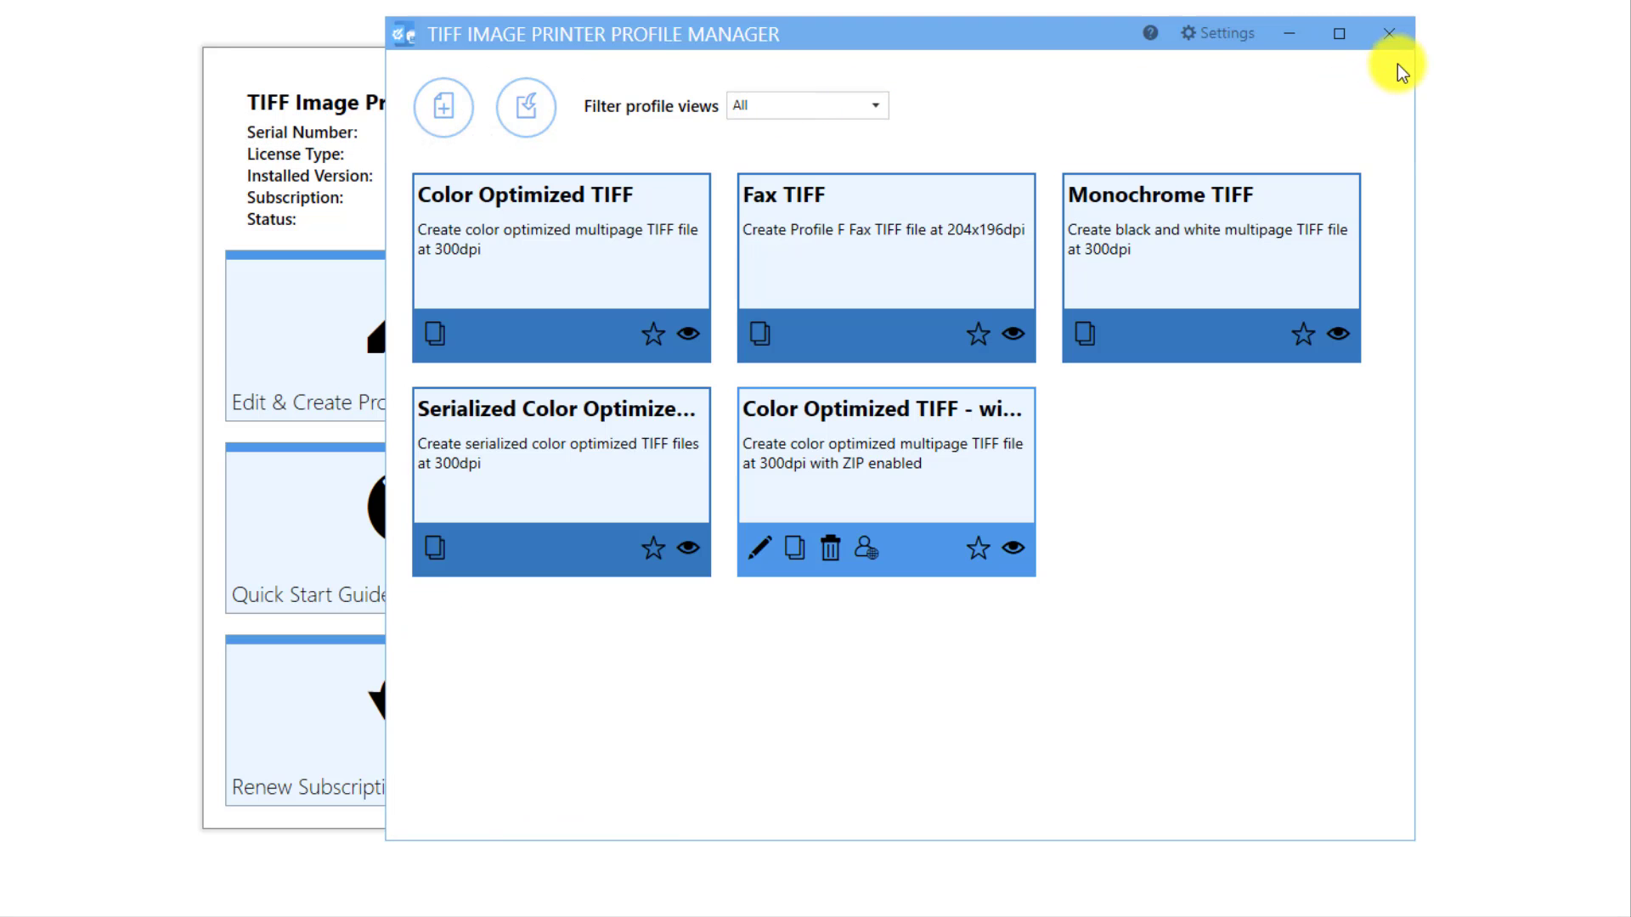
click(1394, 39)
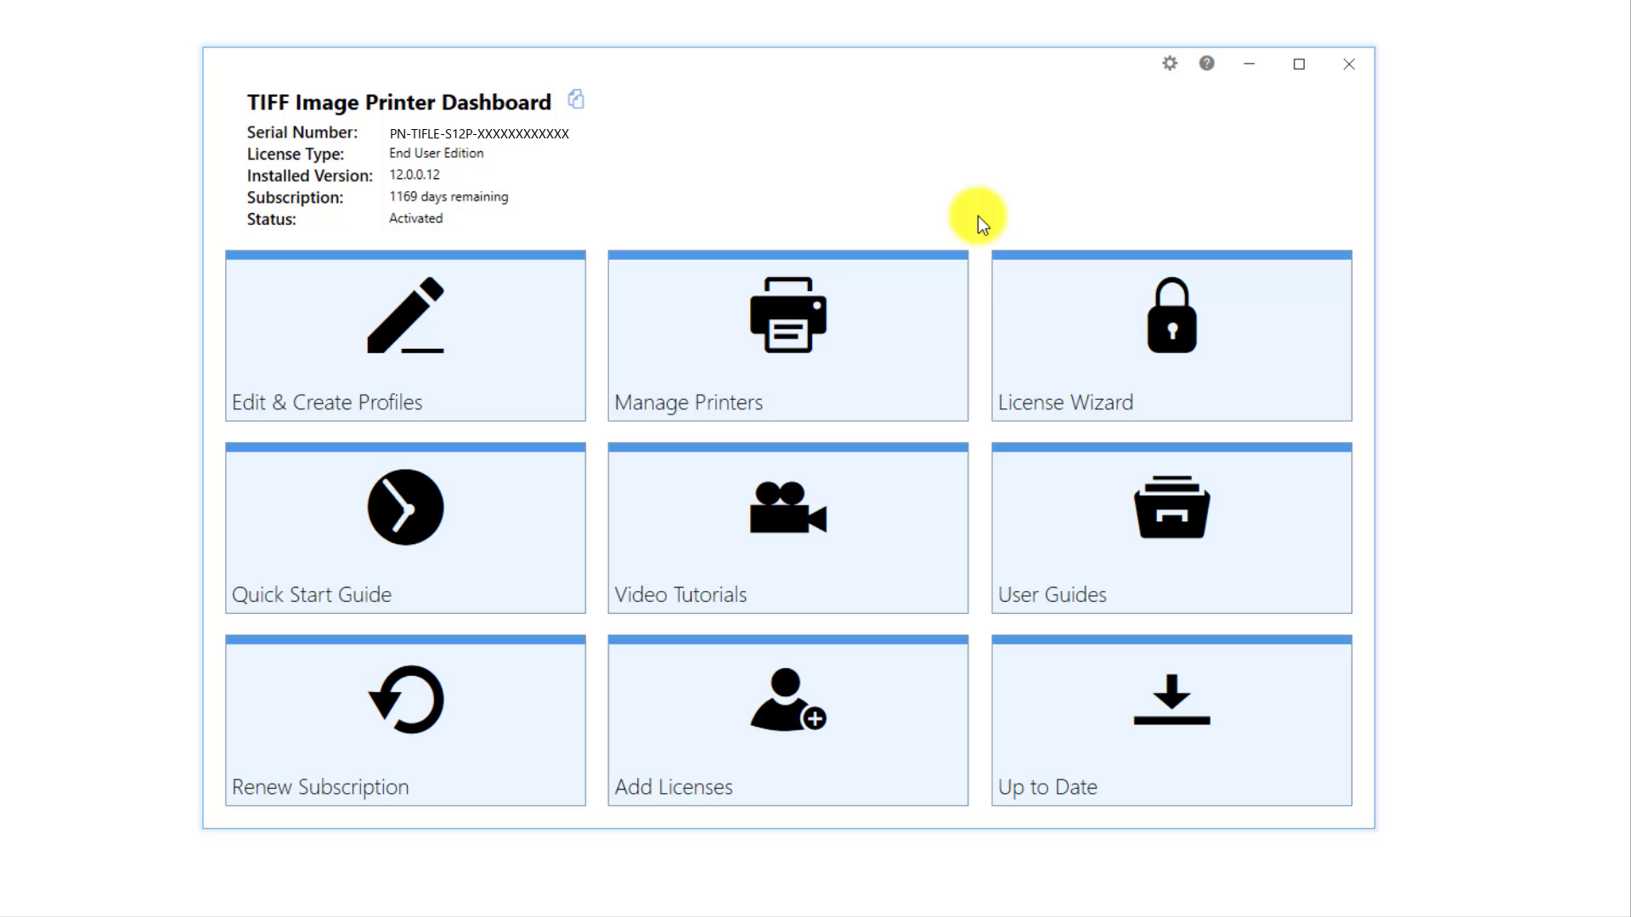
Assign the "Color Optimized TIFF - with ZIP" profile to the TIFF Image Printer 12 printer, save it and close the dashboard.
click(867, 376)
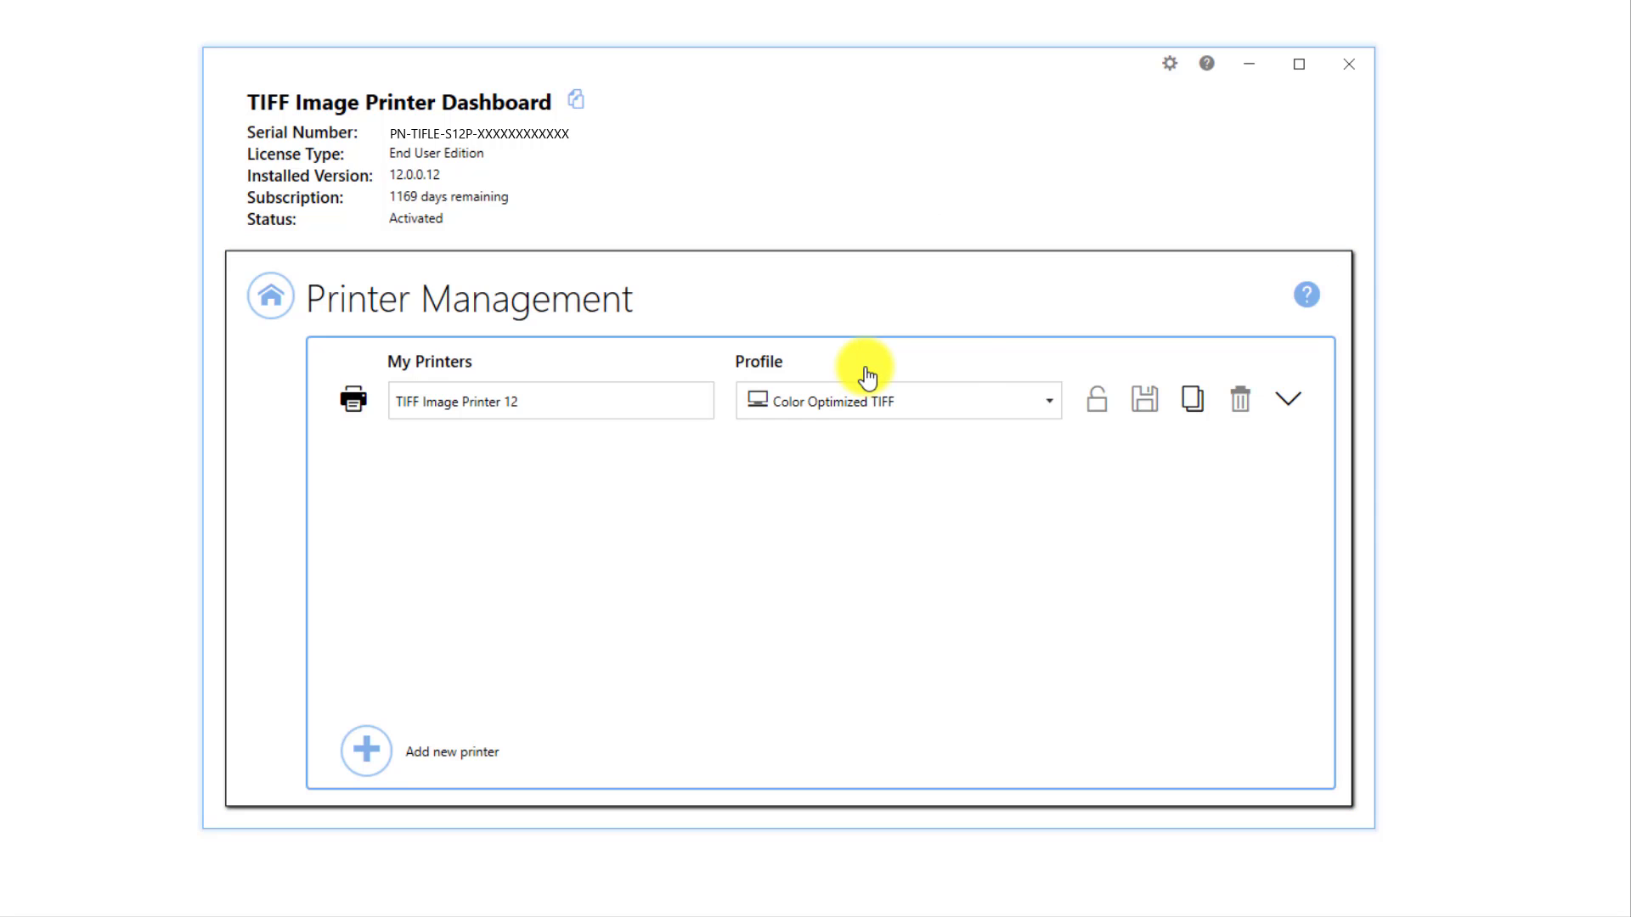
click(1029, 402)
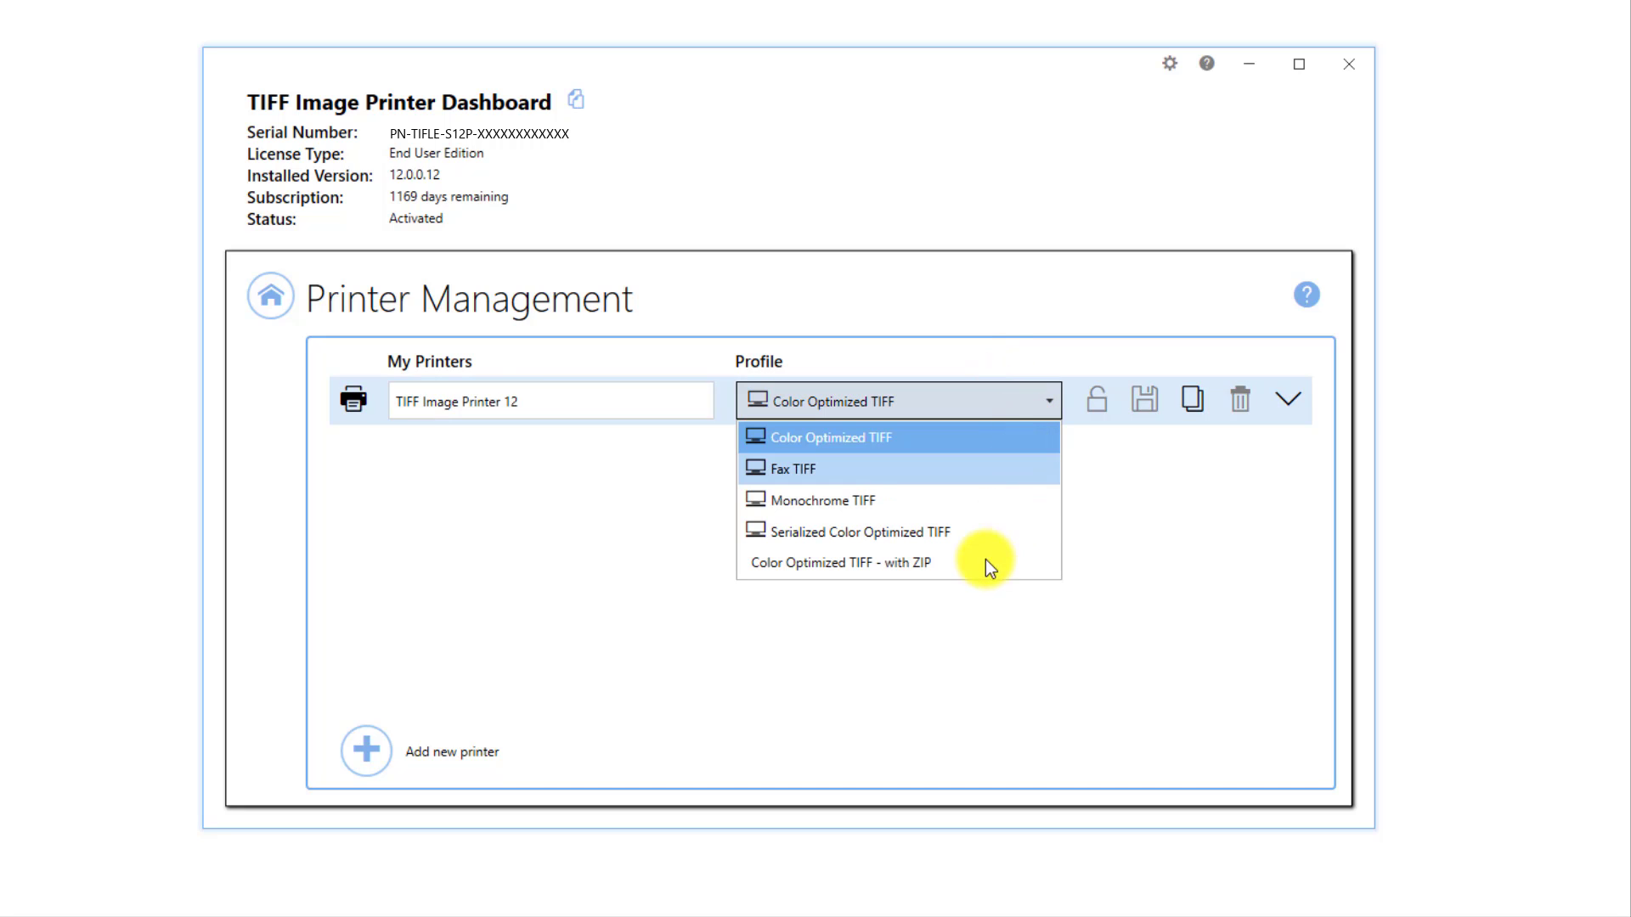
click(936, 569)
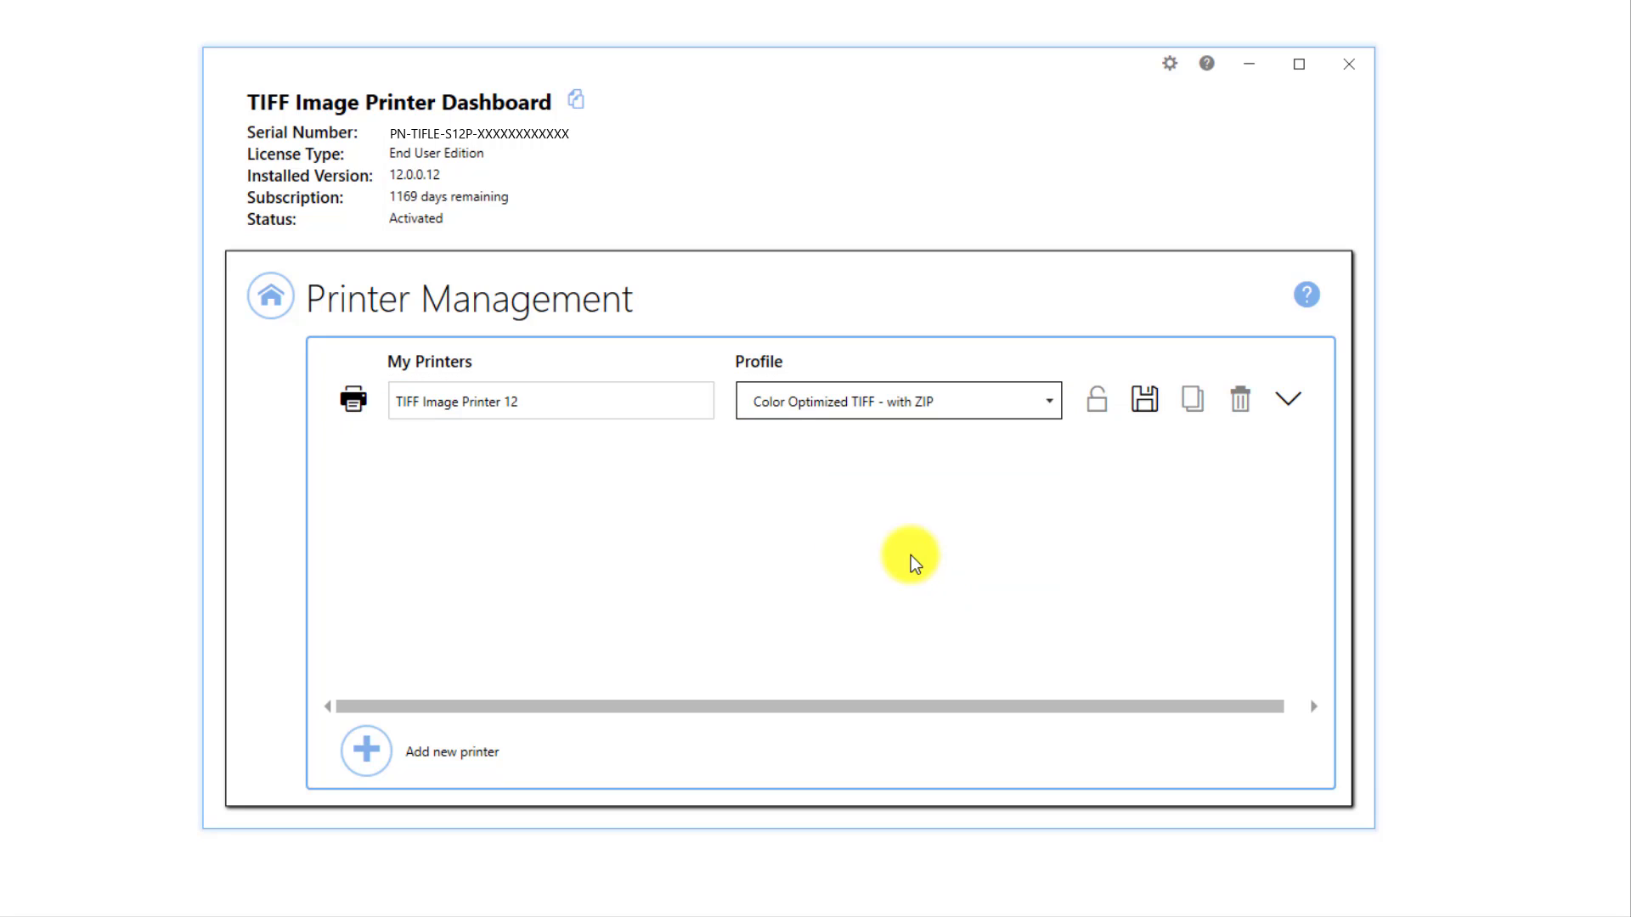
click(631, 407)
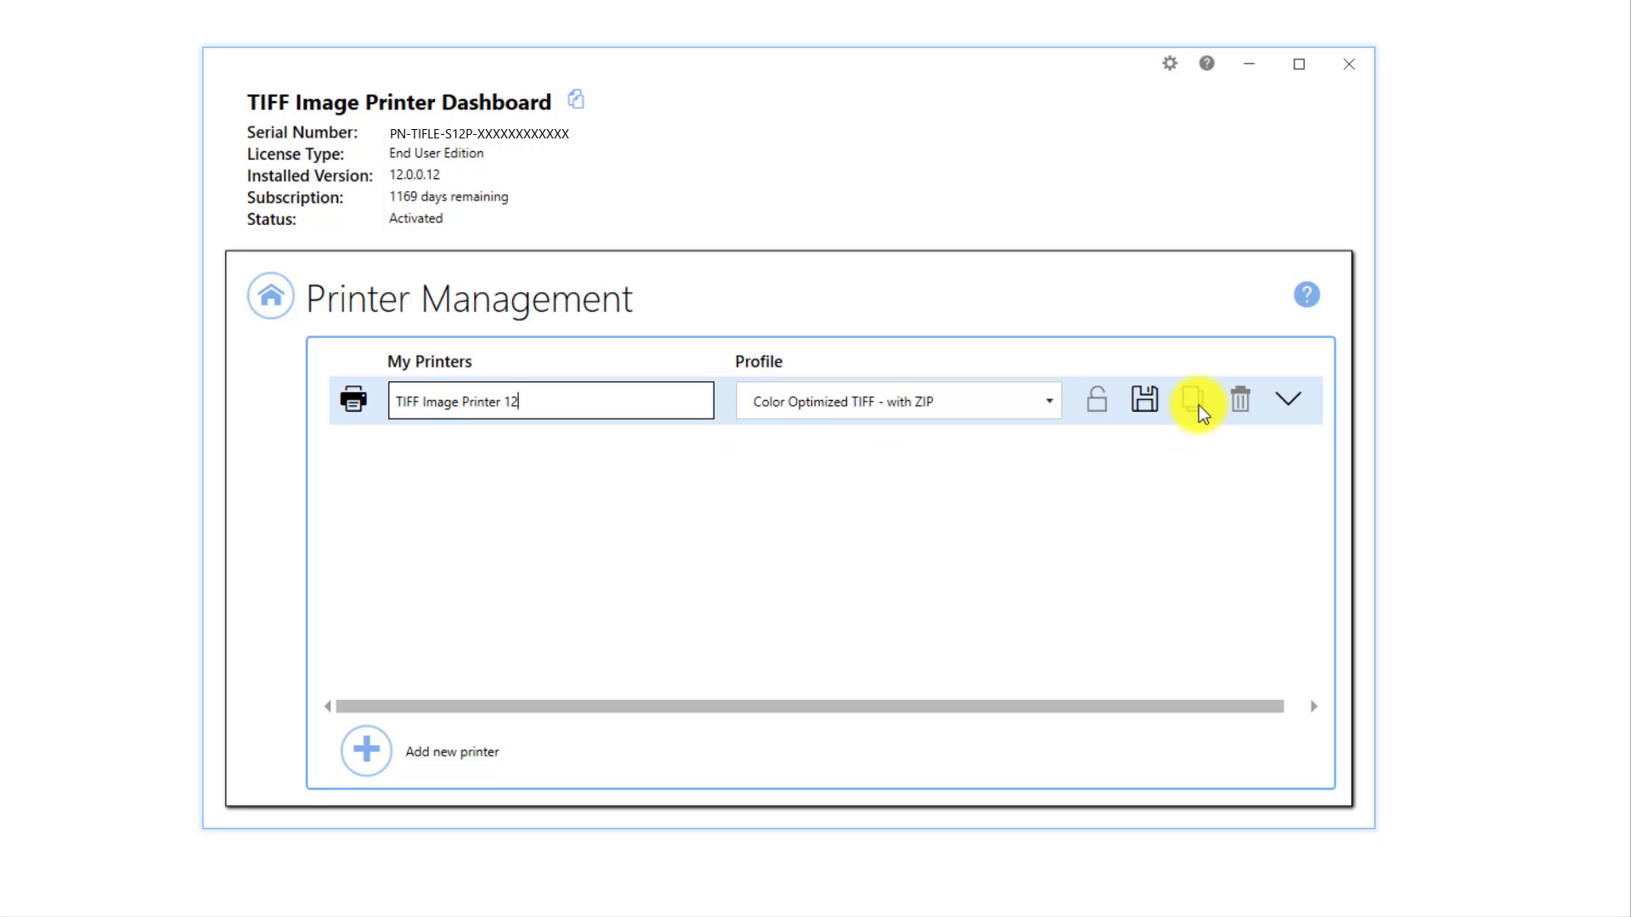
click(1144, 405)
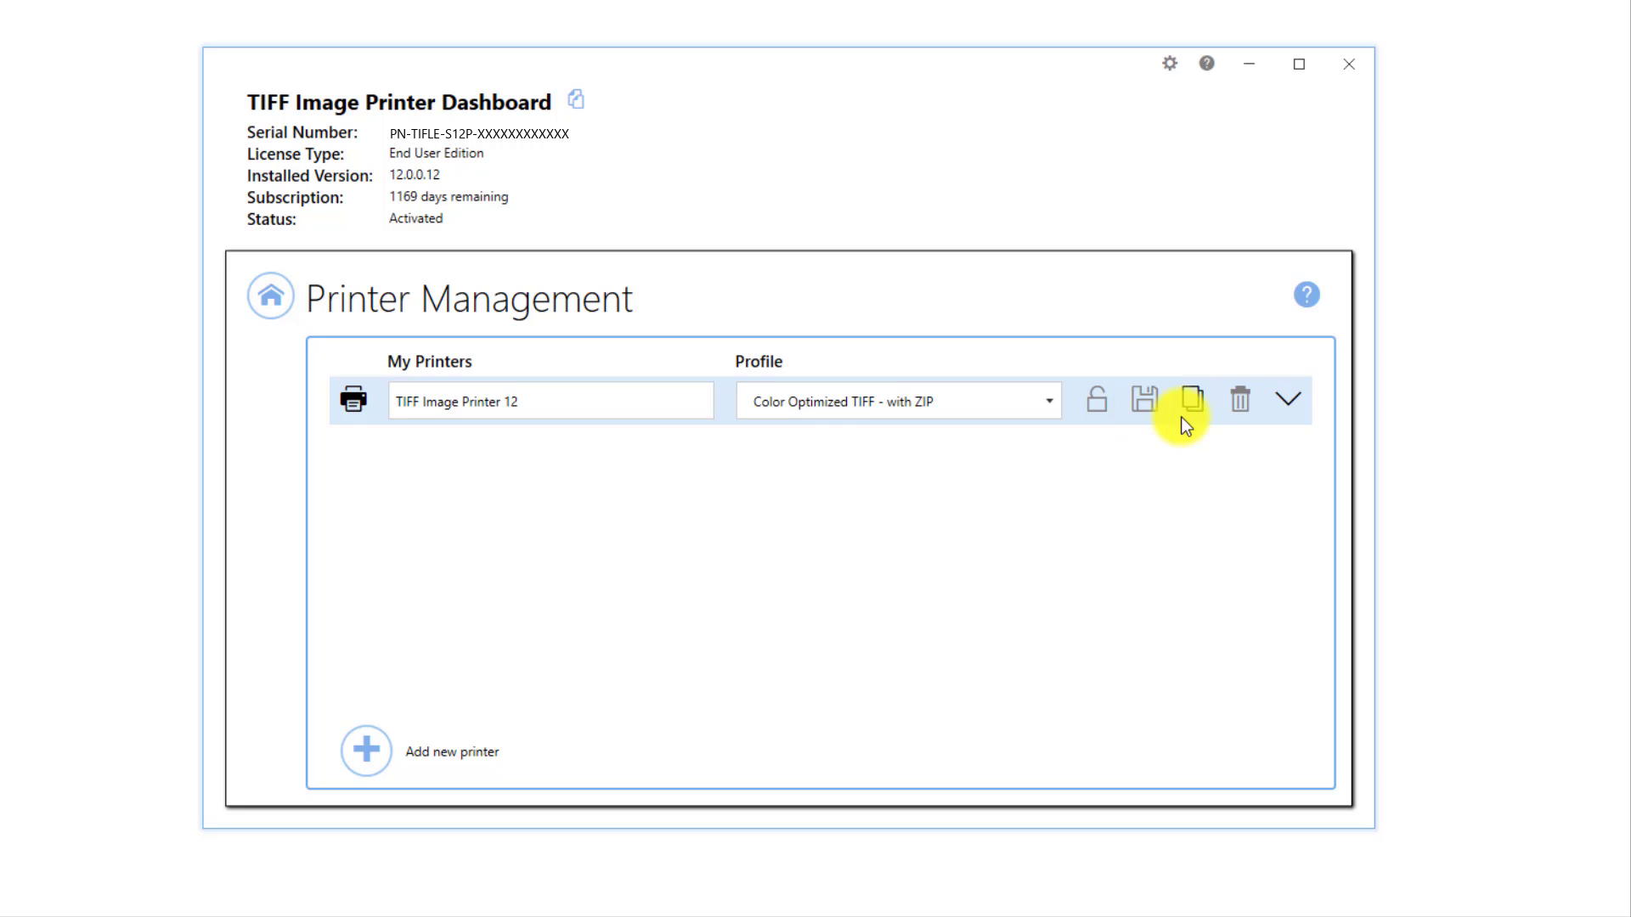
click(280, 302)
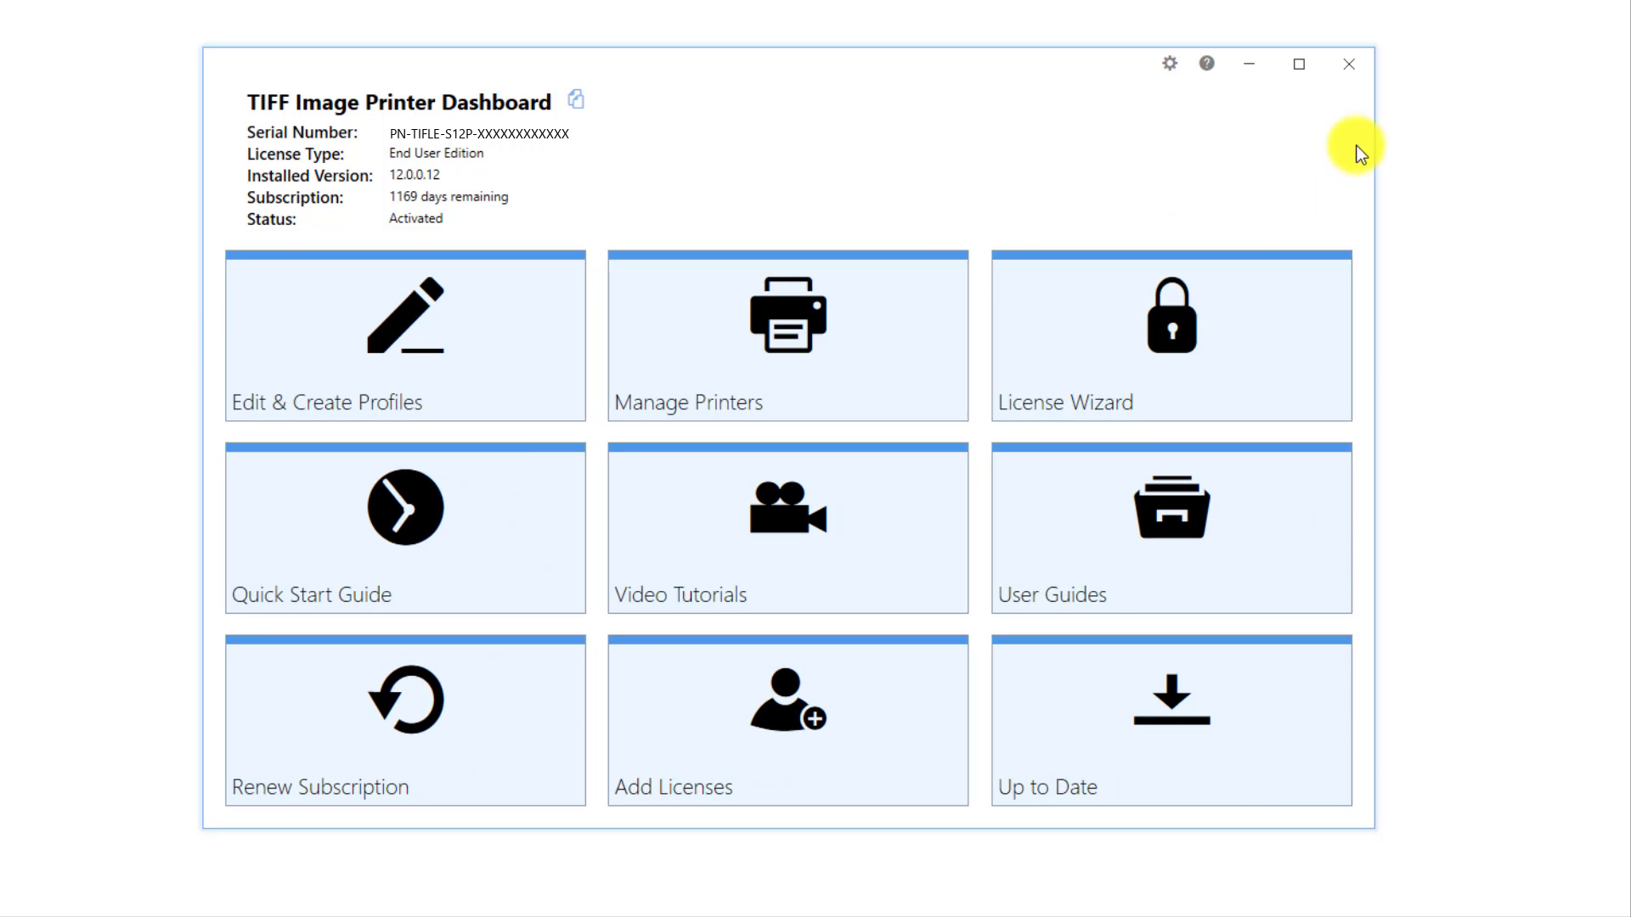
click(1348, 68)
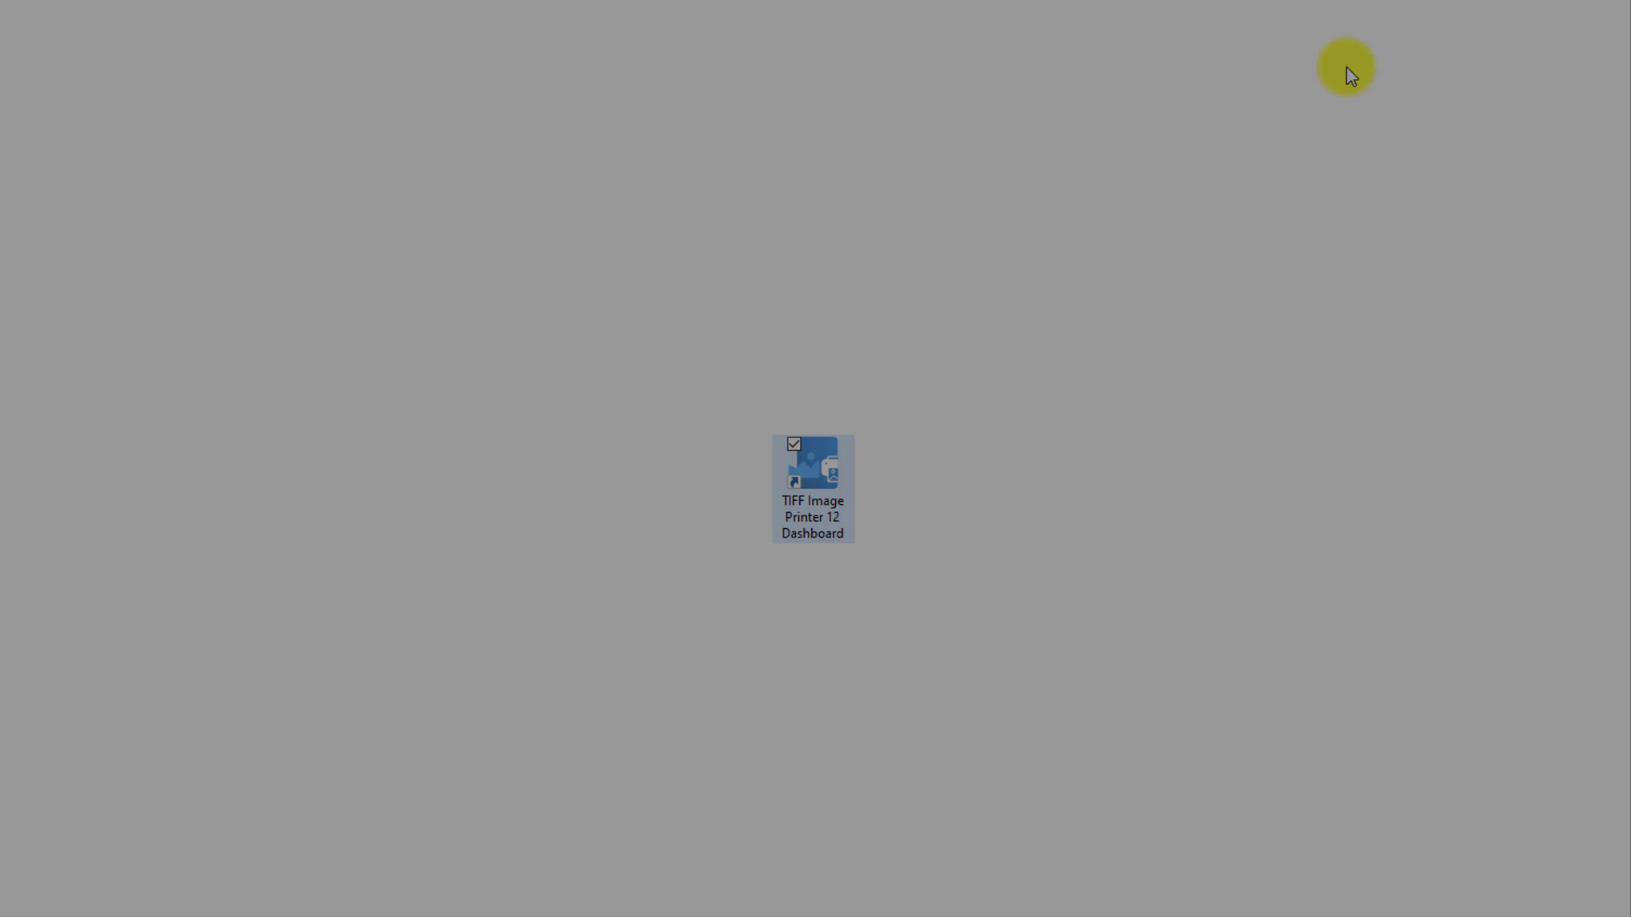